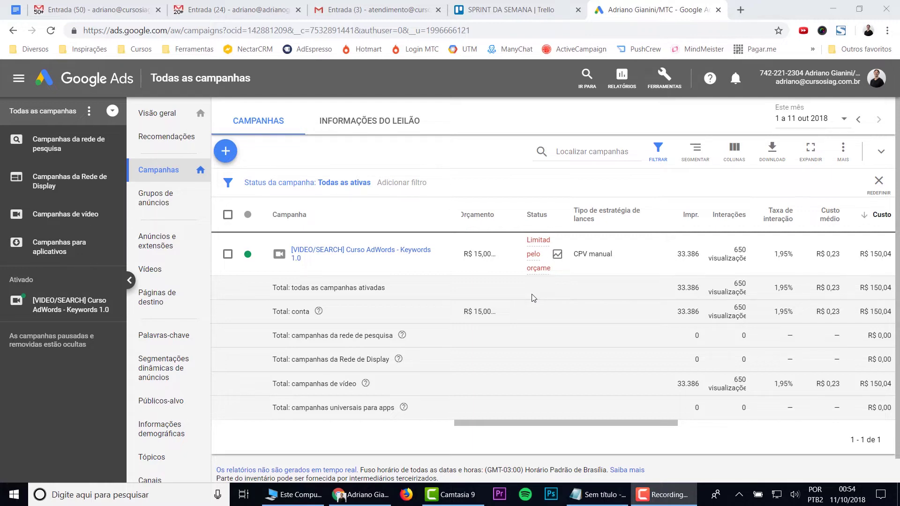
Step: Start a new campaign without a goal and choose the Search network type
click(224, 156)
click(225, 152)
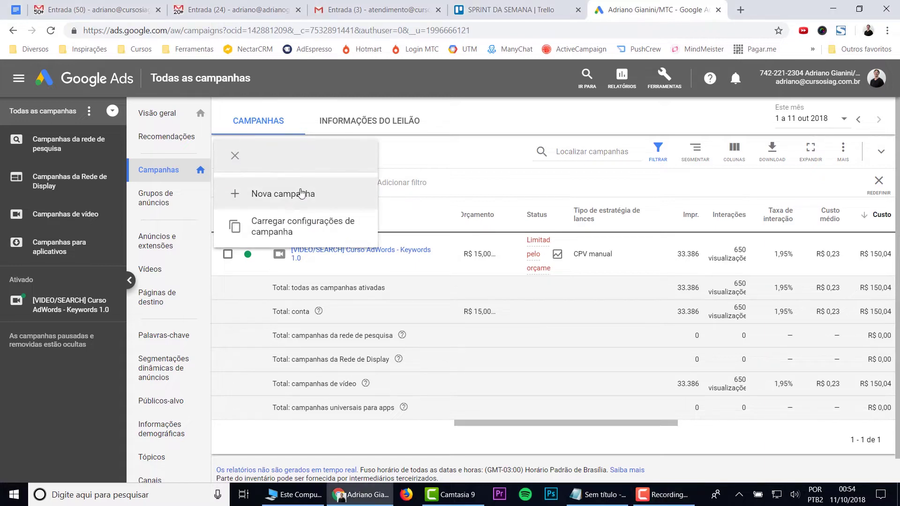
click(289, 197)
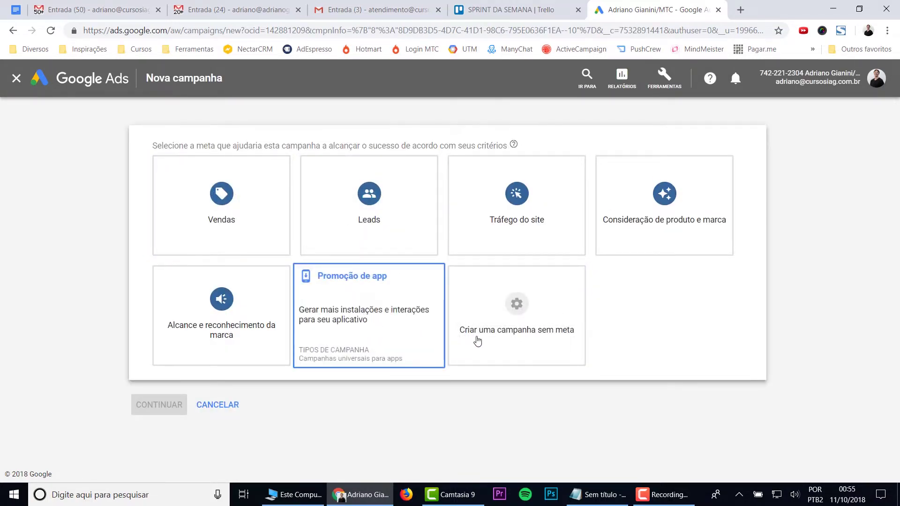
click(537, 351)
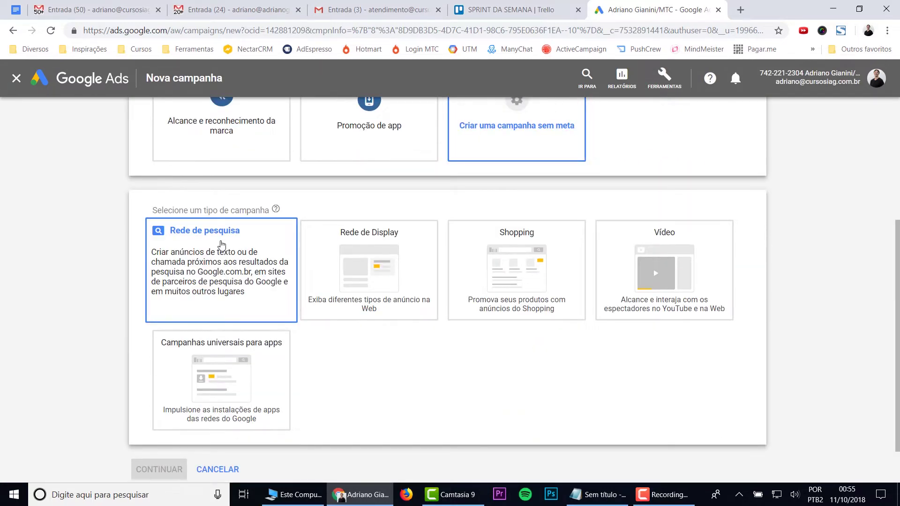
click(222, 244)
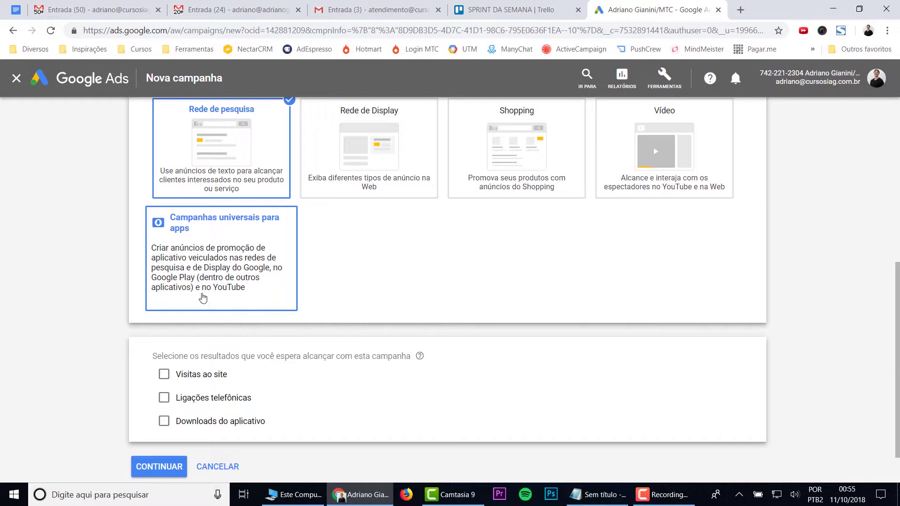
Step: Leave the phone calls and website visits results unticked and continue to campaign settings
click(164, 398)
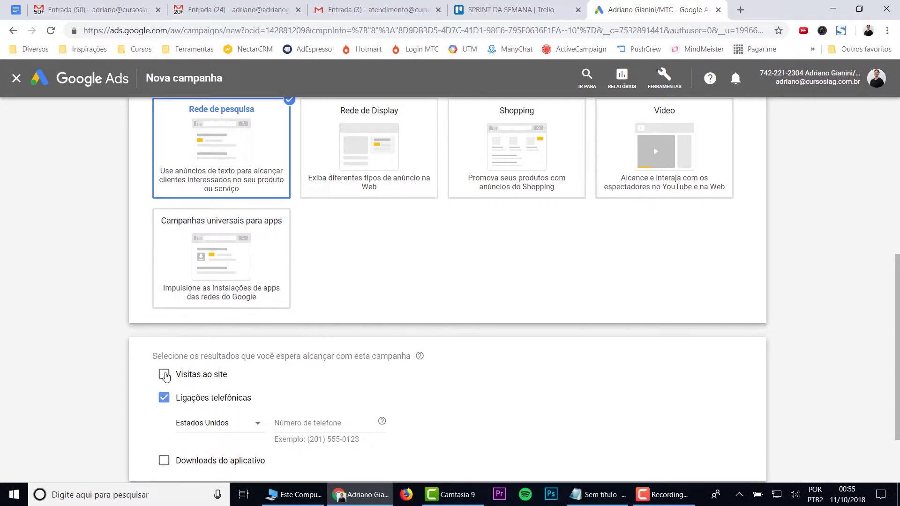
click(164, 375)
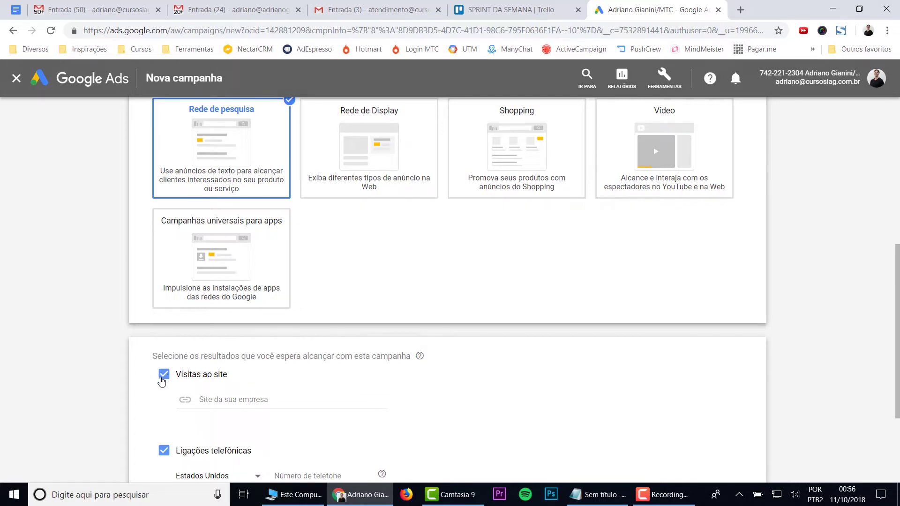
click(163, 378)
click(164, 401)
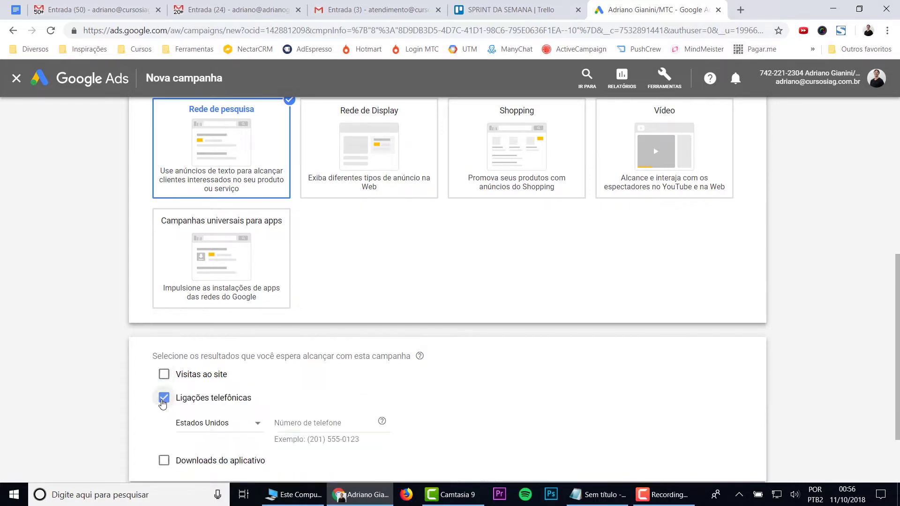
click(158, 467)
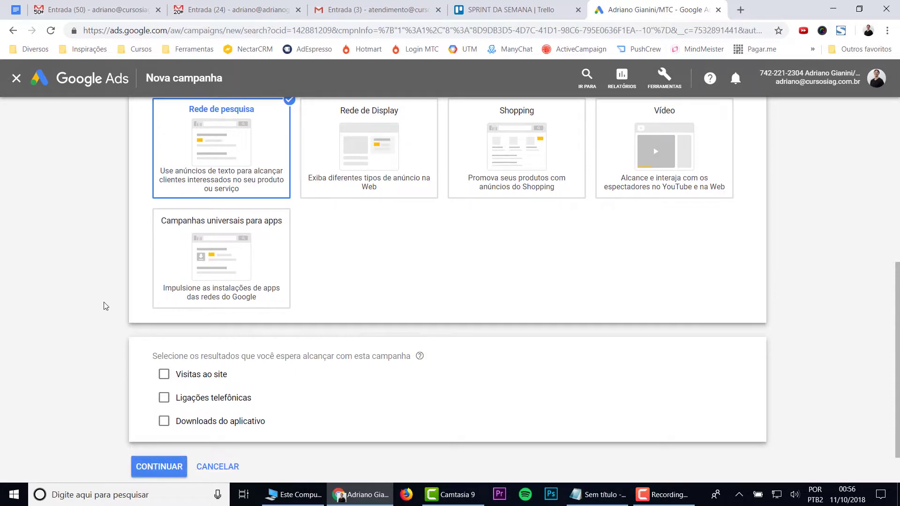
click(167, 467)
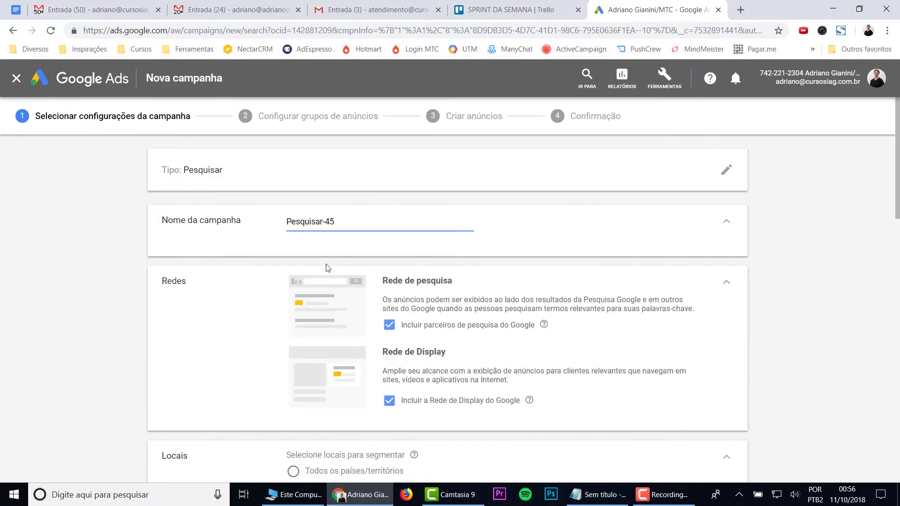
Step: Rename the campaign '[Search] Campanha Ligação Ar Condicionado' and exclude the Google Display Network
triple_click(308, 226)
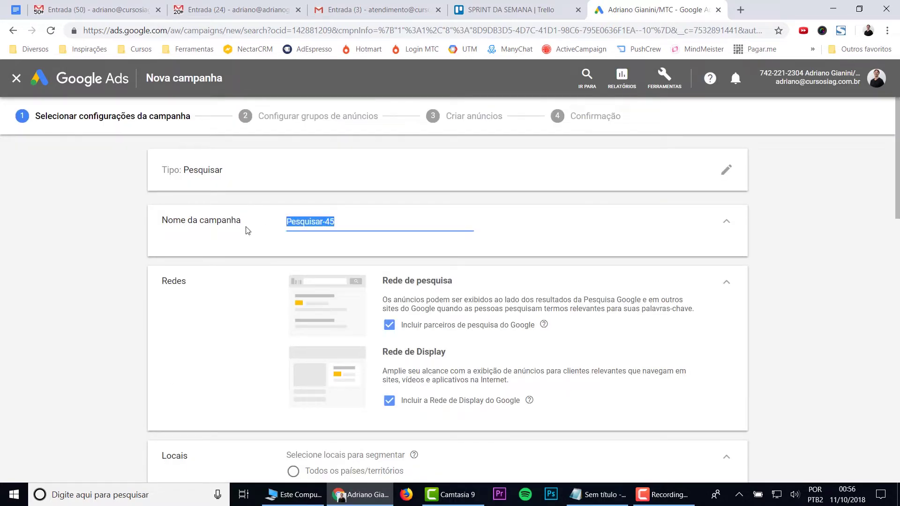
text([Search])
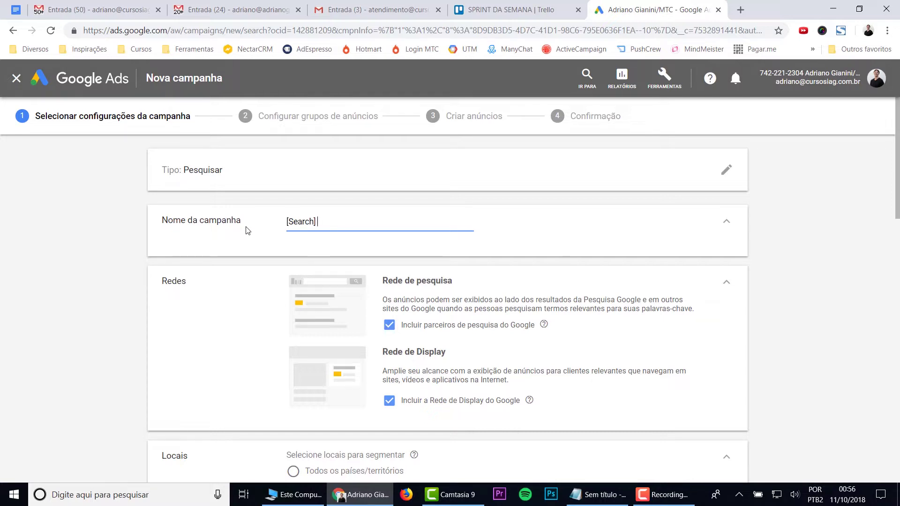
text(Campanha Ligação Ar Condicion)
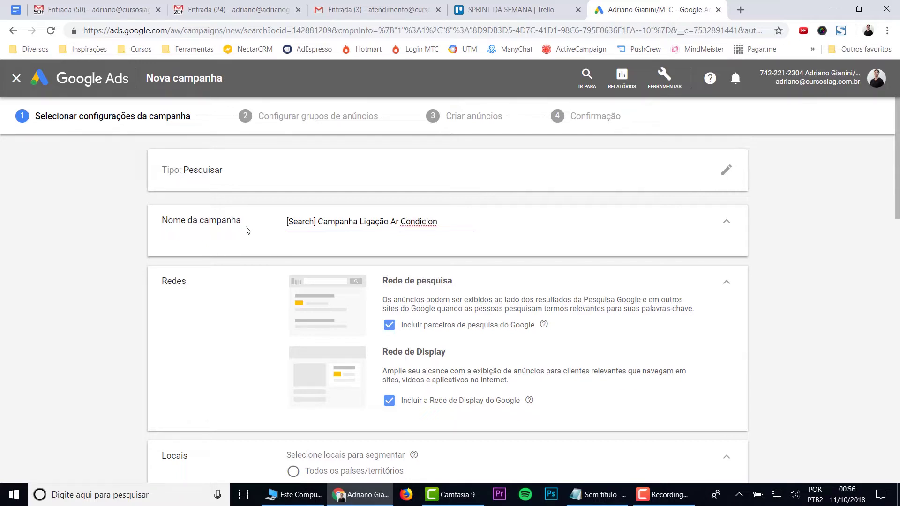
text(ado)
click(389, 402)
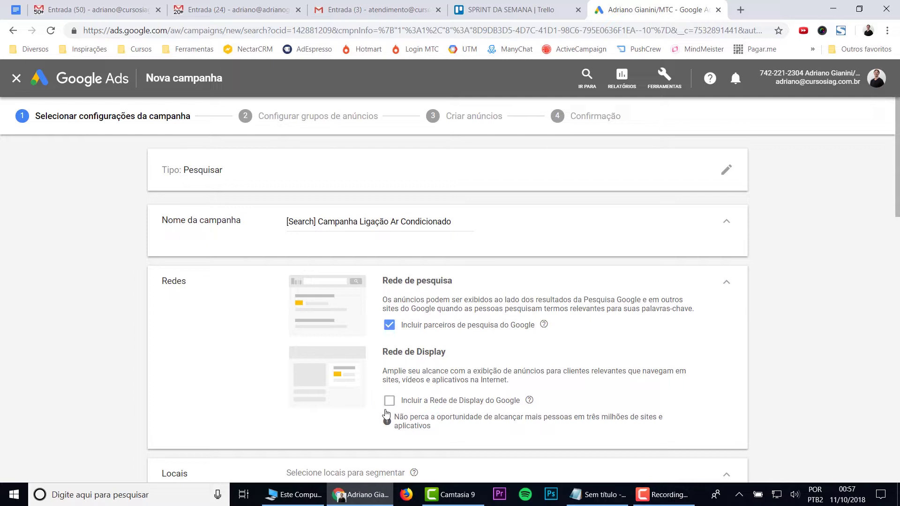
Step: Target Brasil as the campaign location and open the advanced location search
scroll(386, 413, down, 5)
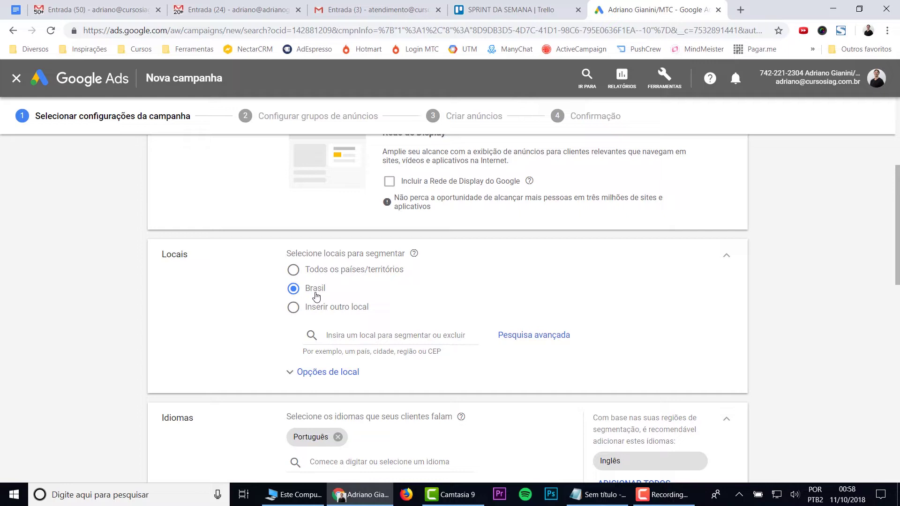
click(294, 310)
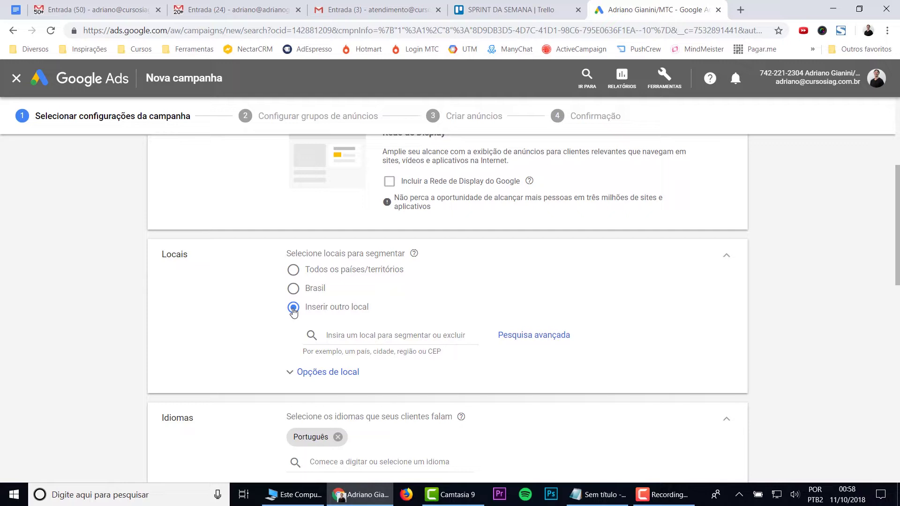
click(295, 271)
click(294, 289)
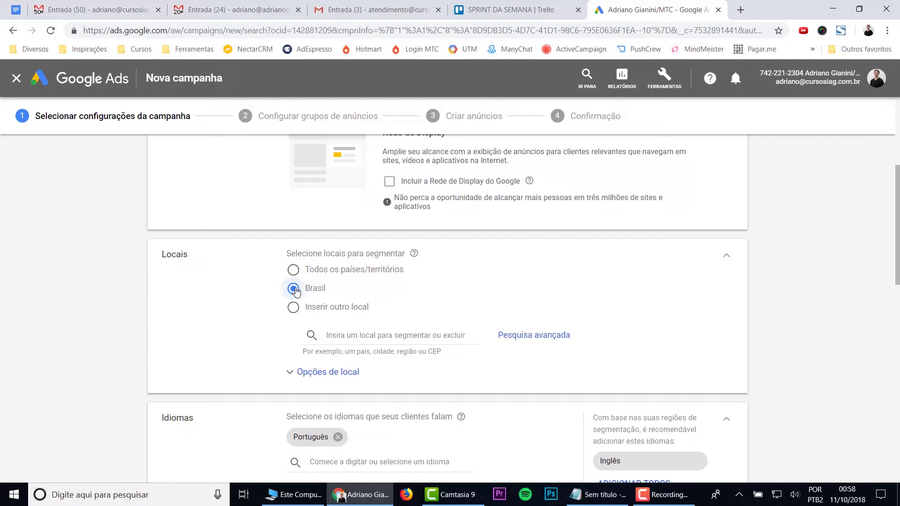
click(535, 346)
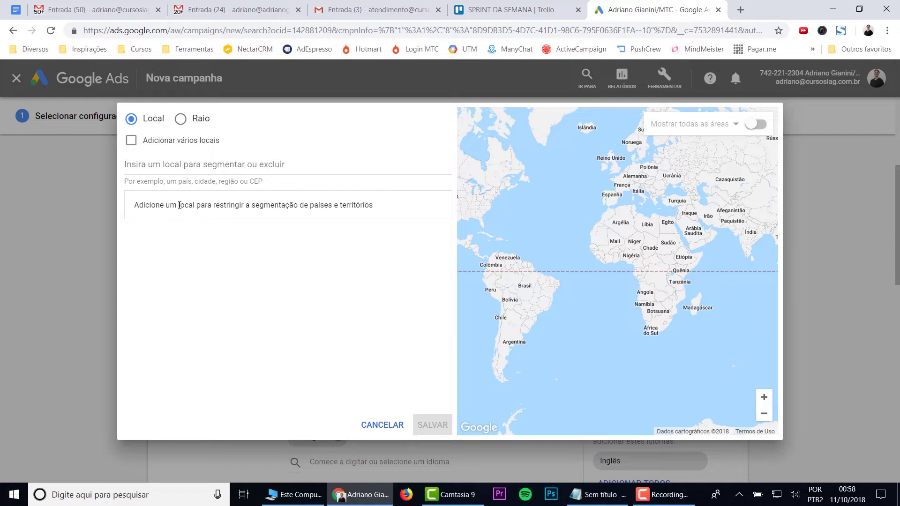
Step: Search 'campinas' and add Campinas, São Paulo, Brasil as a targeted city
click(185, 168)
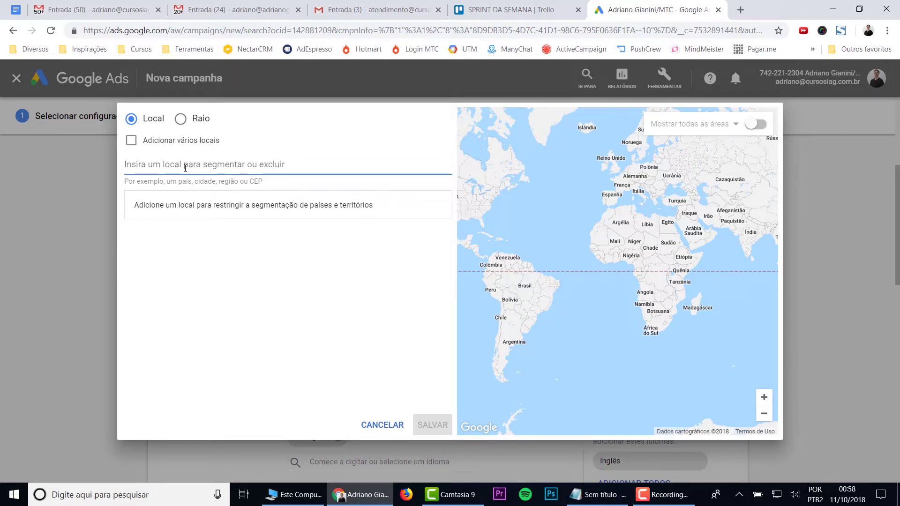
text(campinas)
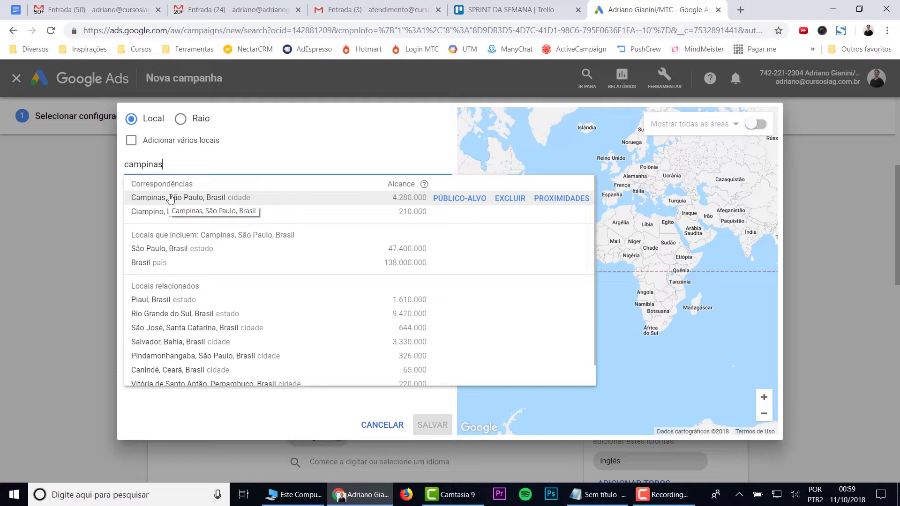
click(170, 200)
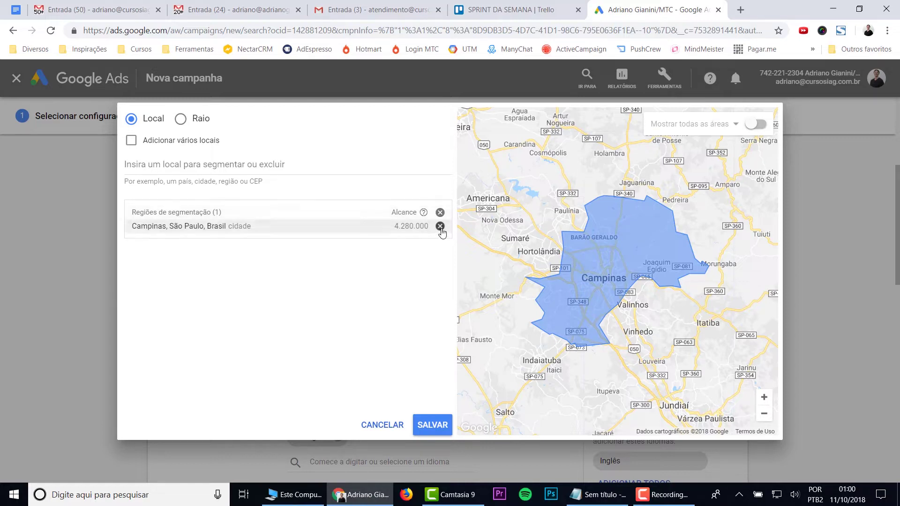
Step: Replace the Campinas city target with a 50 km radius around Centro, Campinas - SP
click(440, 227)
click(180, 120)
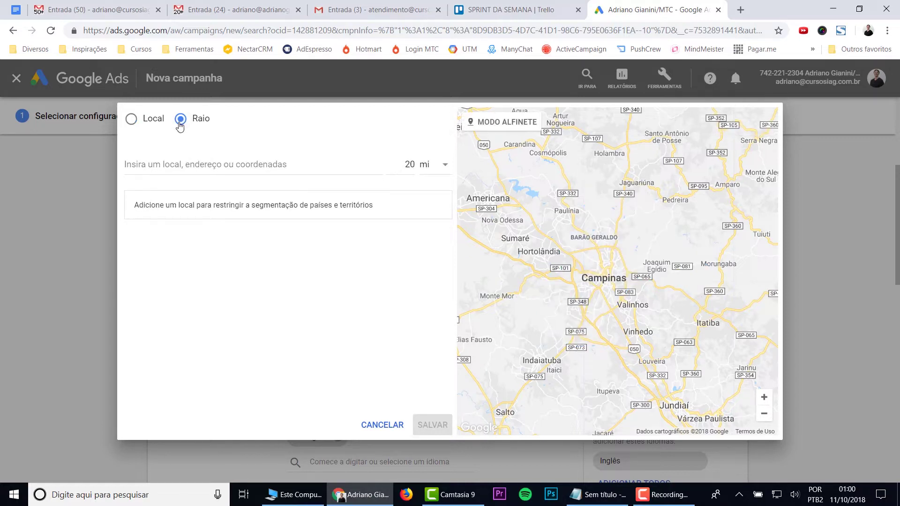
click(227, 164)
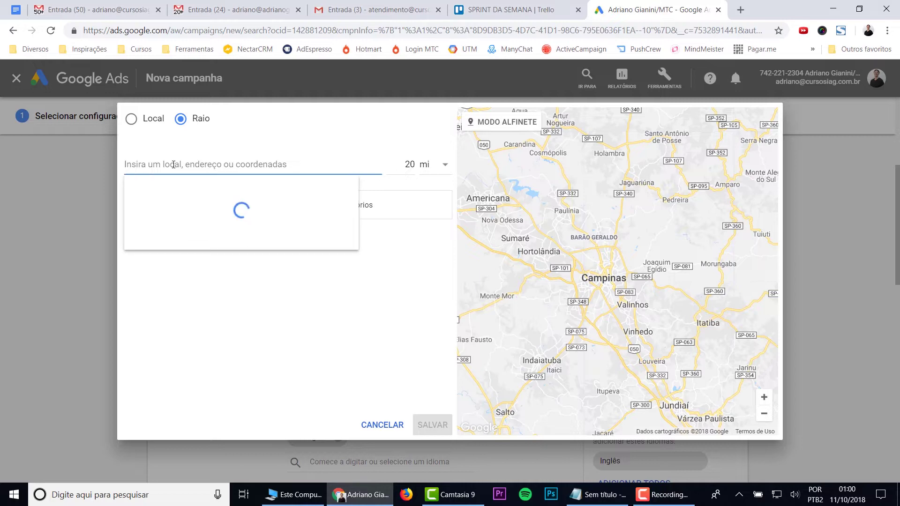
click(434, 167)
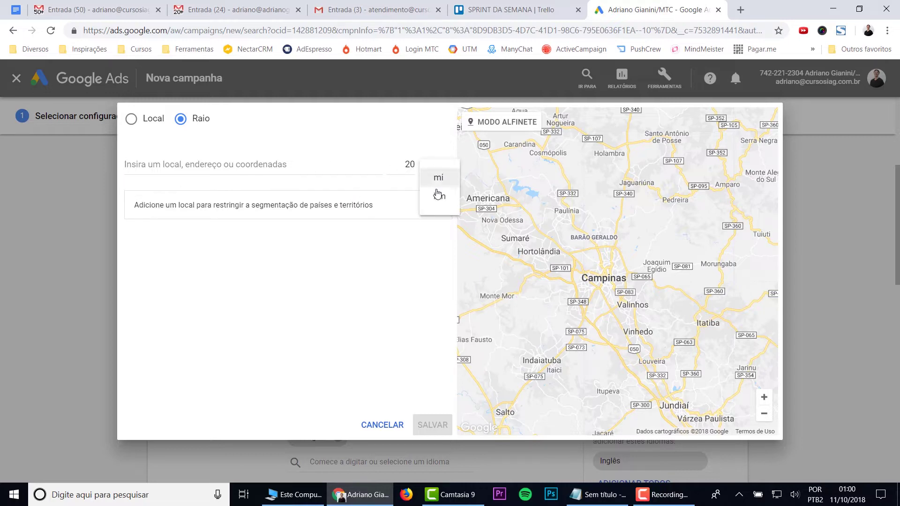
click(437, 197)
double_click(407, 164)
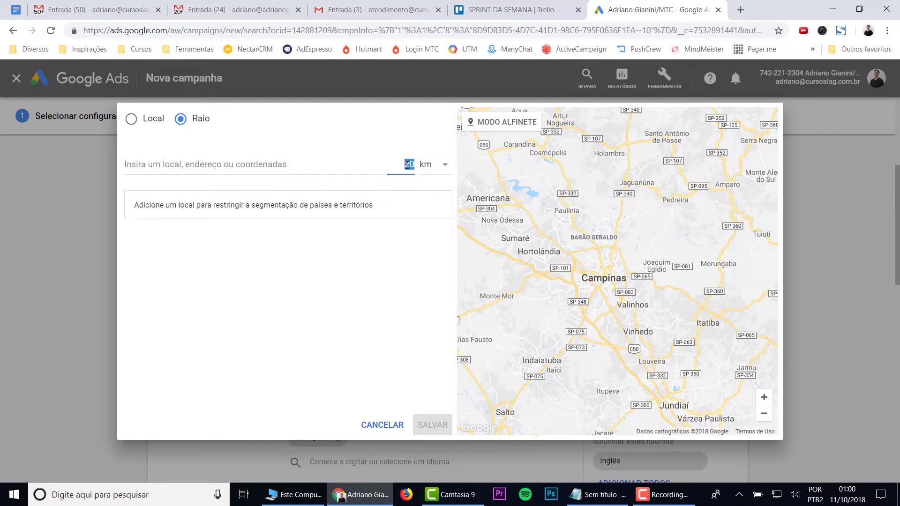
text(50)
click(249, 163)
text(campinas)
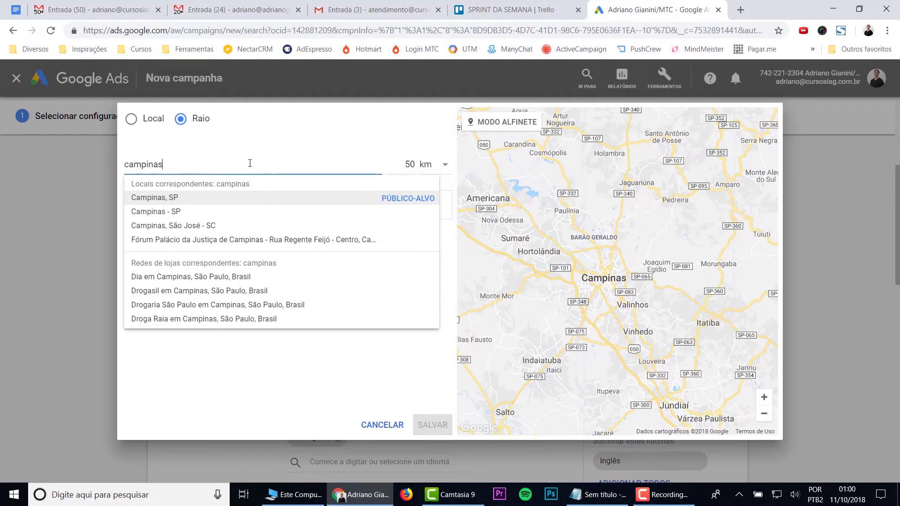
text(, centro)
click(186, 202)
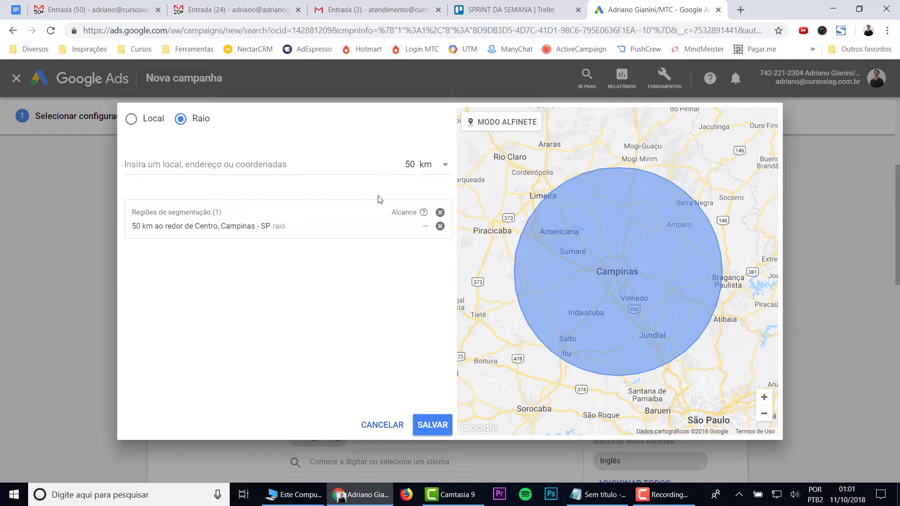
Step: Save the location targeting and expand the Opções de local section
click(131, 121)
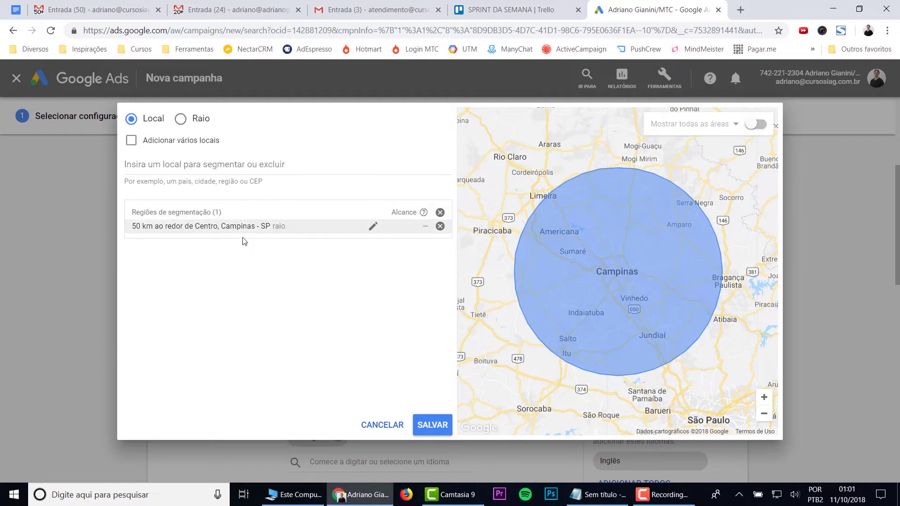
click(433, 424)
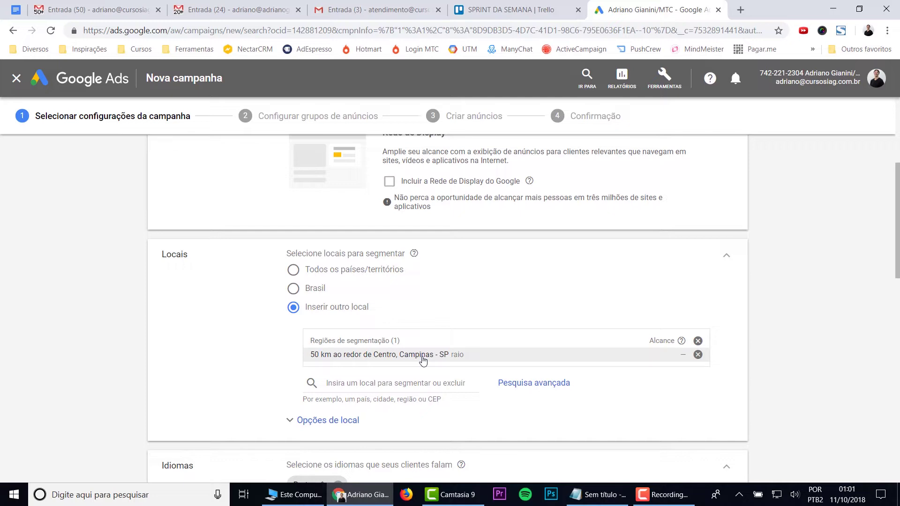
scroll(423, 360, down, 3)
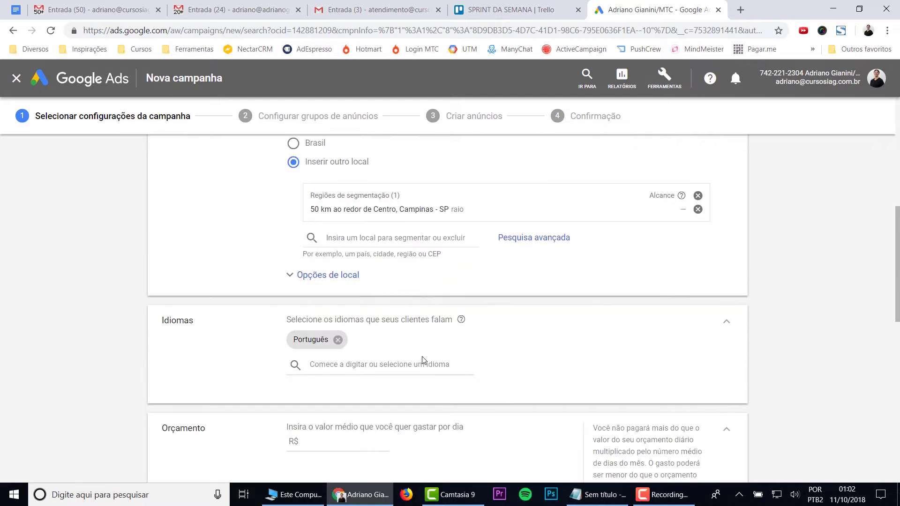
click(308, 274)
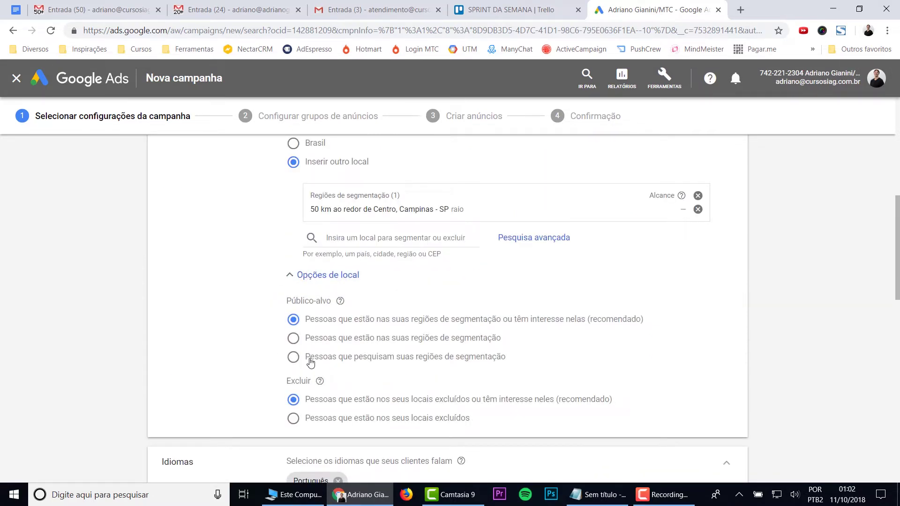
Step: Collapse Opções de local and move down toward the Orçamento section
click(333, 279)
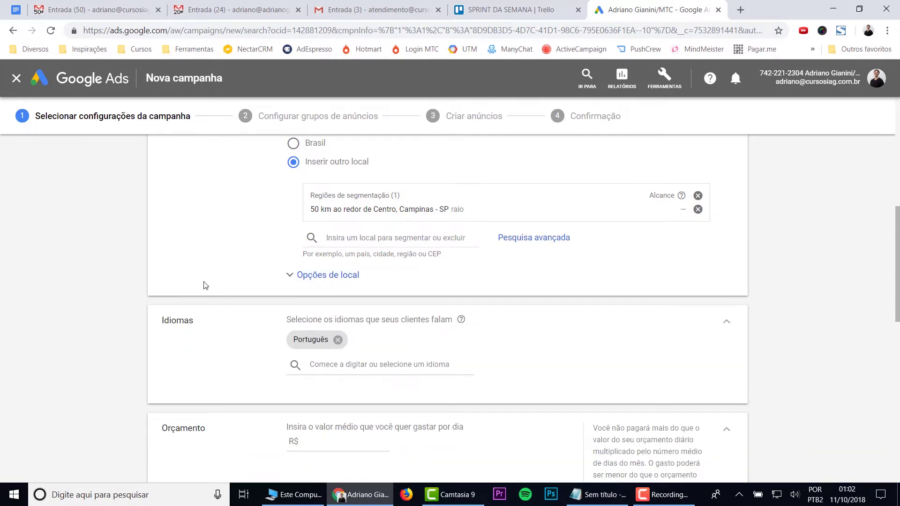
scroll(204, 285, down, 2)
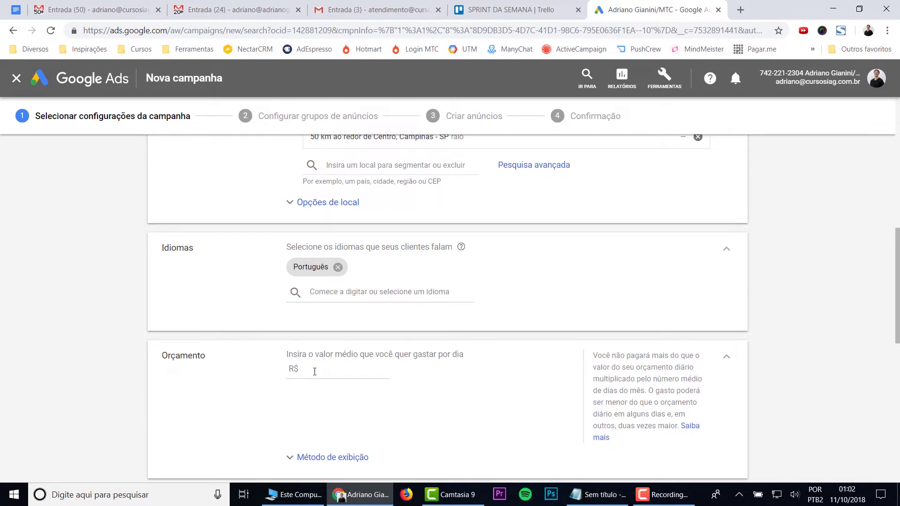
Step: Enter R$ 25 as the campaign's average daily budget
scroll(314, 372, down, 2)
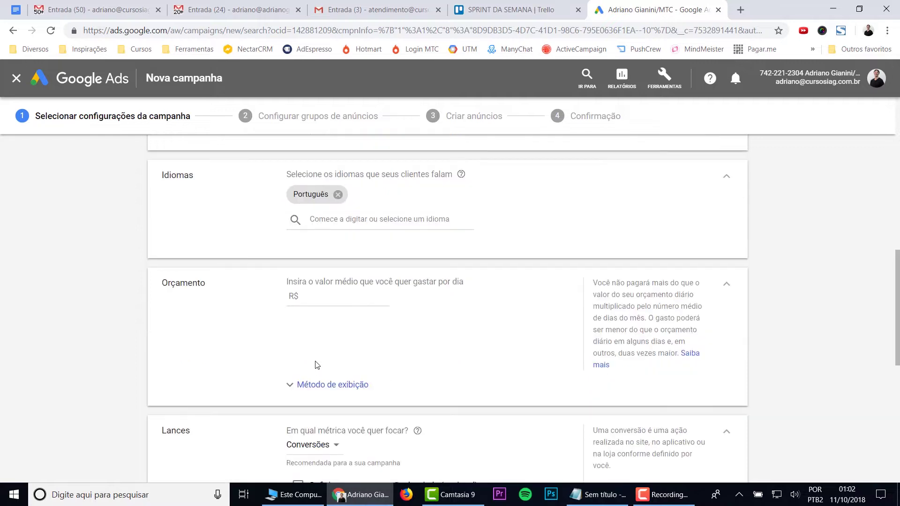
click(314, 296)
text(25)
Step: Expand Método de exibição keeping Padrão delivery, then move down to the Lances section
click(288, 383)
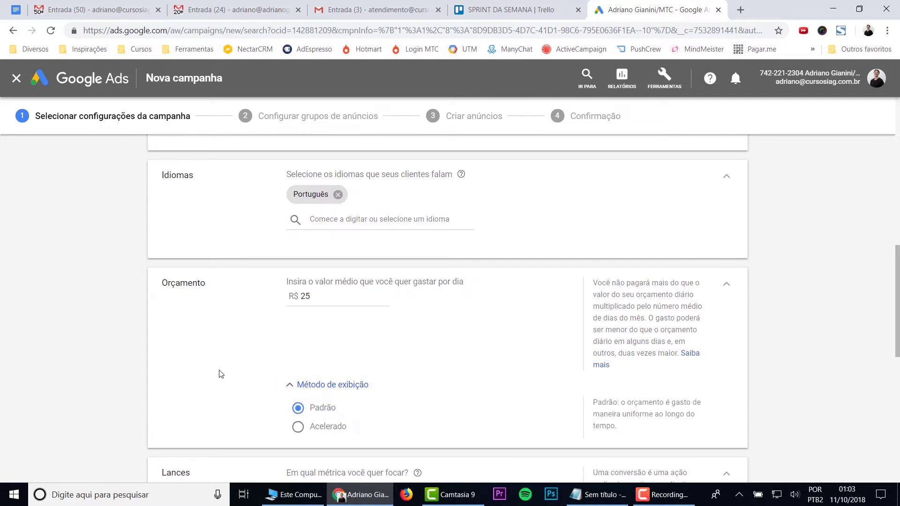
scroll(221, 374, down, 2)
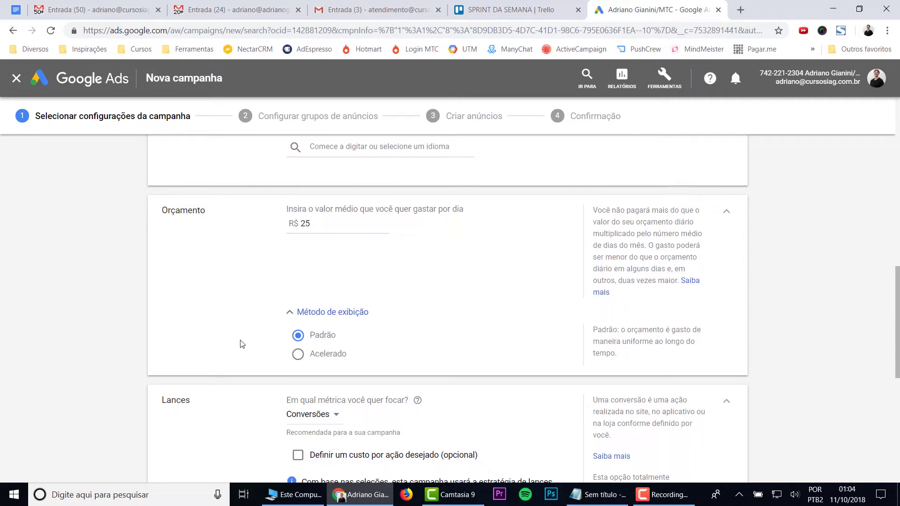
scroll(172, 330, down, 2)
scroll(393, 338, down, 2)
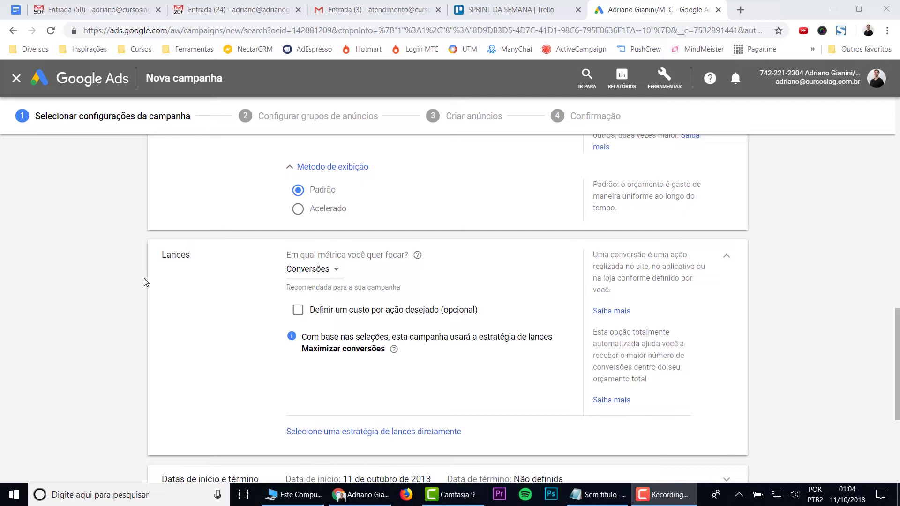
Step: Switch the bidding focus from Conversões to Cliques, leaving the maximum CPC limit blank
click(301, 270)
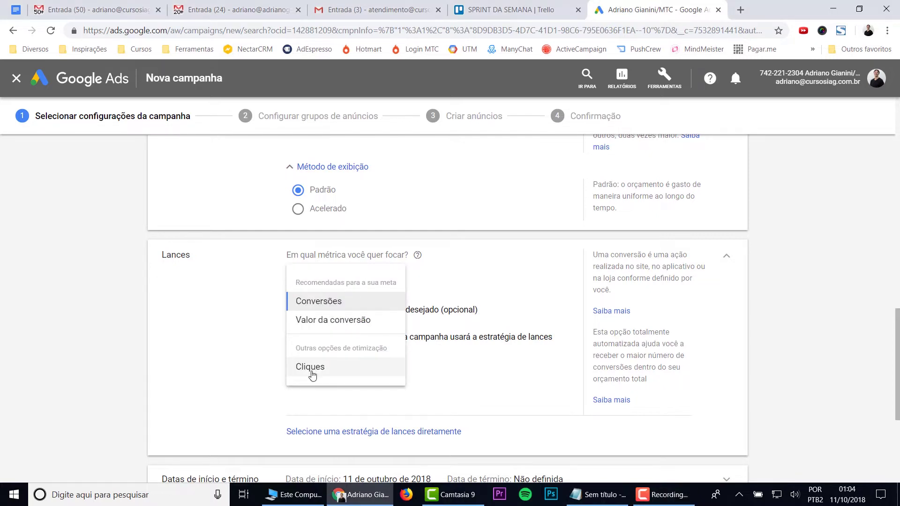
click(319, 373)
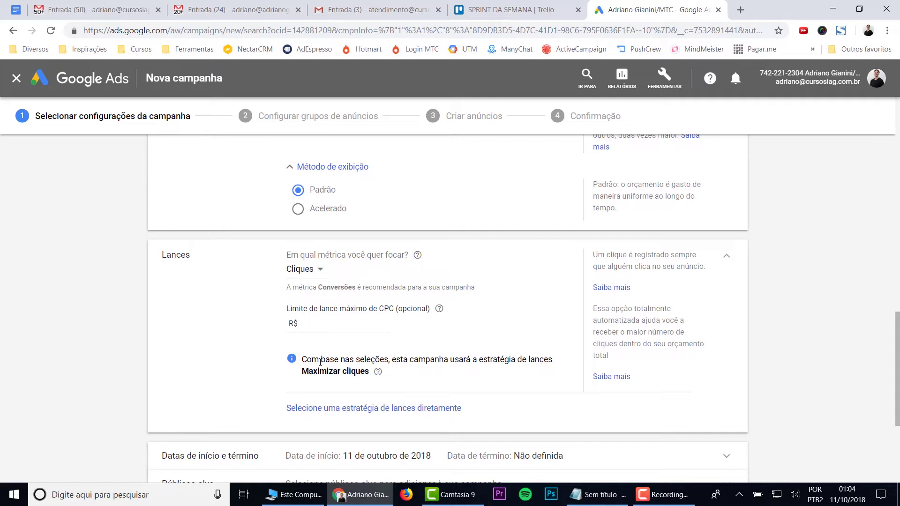
click(294, 310)
scroll(220, 331, down, 3)
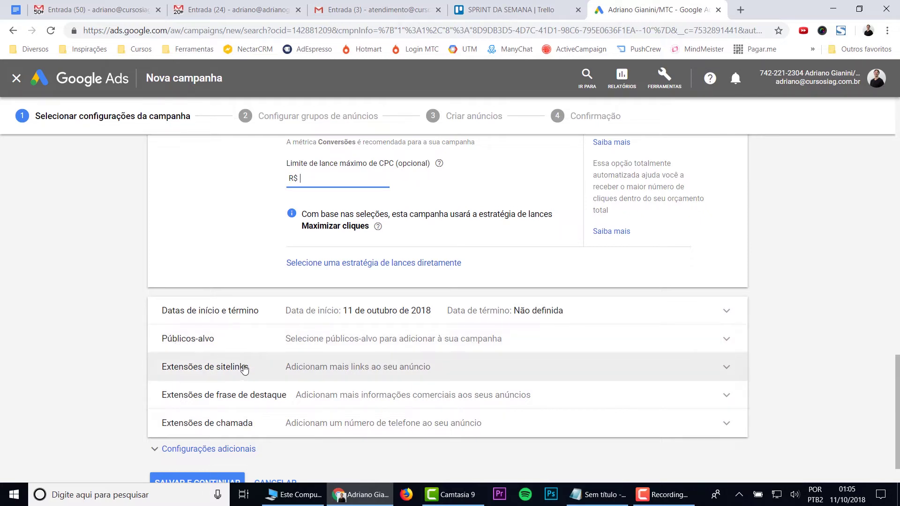
Step: Expand the callout extensions editor with its 13 existing callouts, then open a new browser tab
click(216, 397)
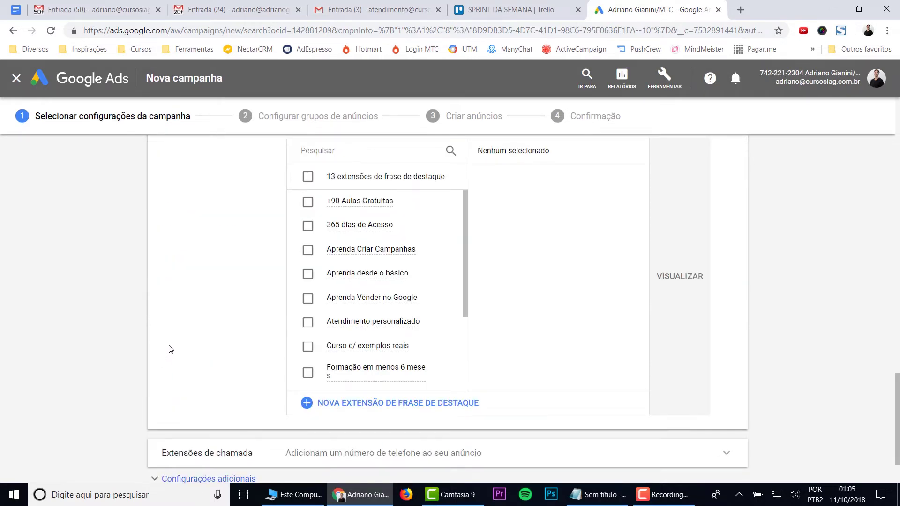
scroll(170, 349, up, 2)
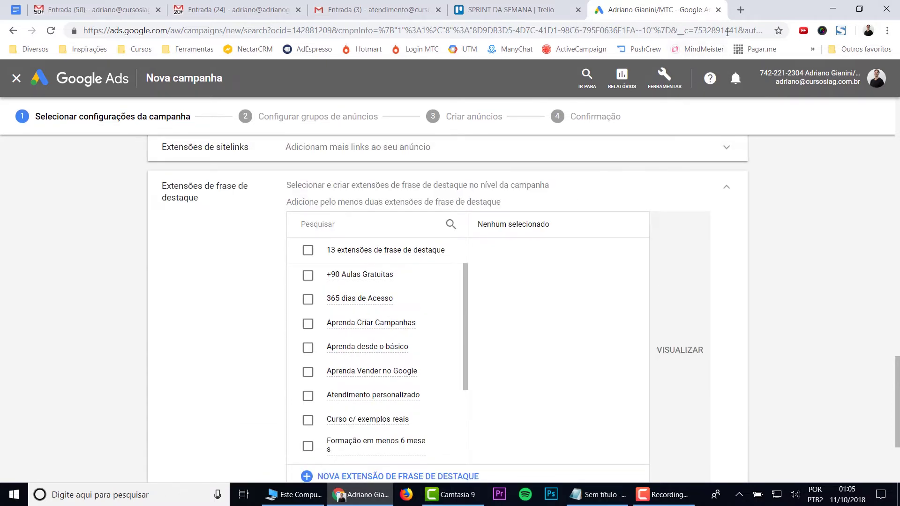
click(740, 10)
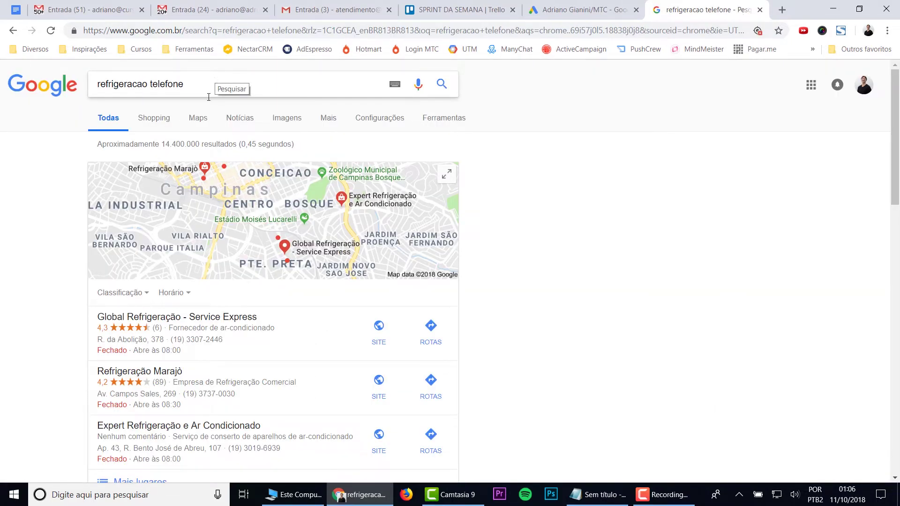
Step: Scroll through the Google results for refrigeration phone numbers
scroll(16, 195, down, 4)
scroll(19, 195, down, 1)
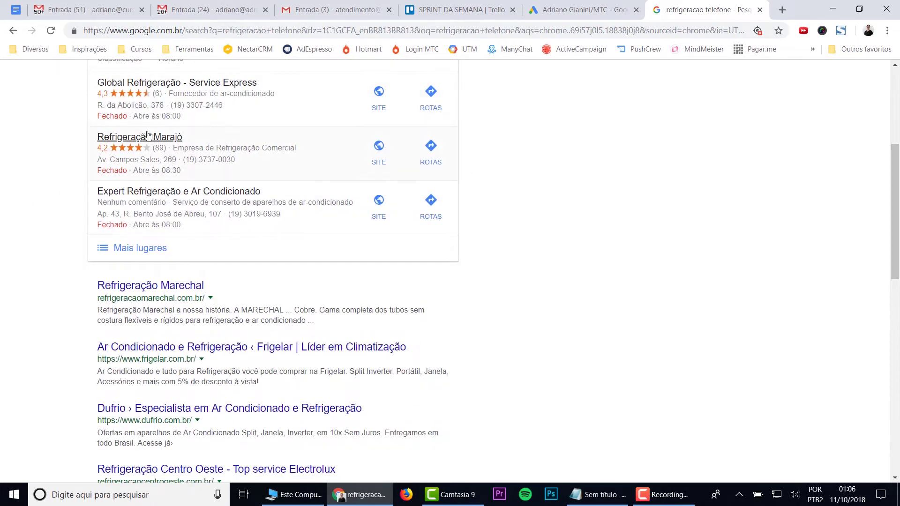
scroll(154, 220, down, 2)
scroll(165, 240, down, 2)
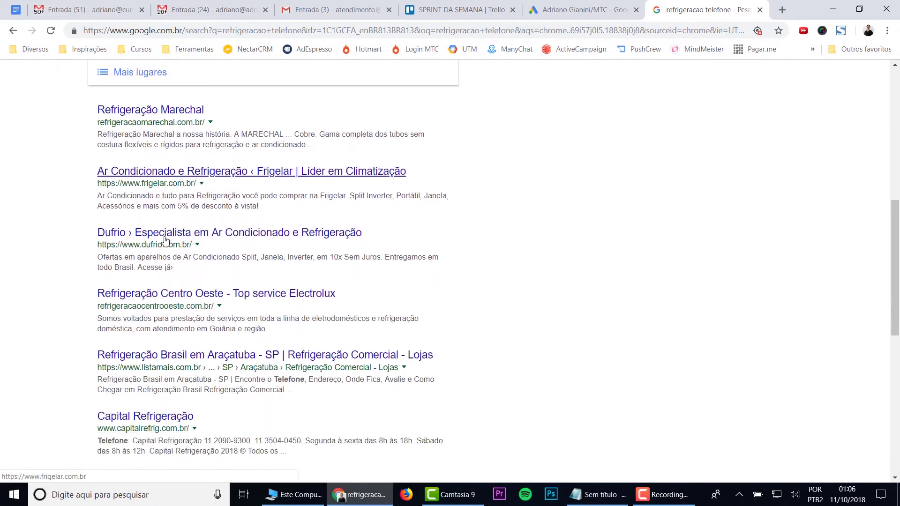
scroll(165, 240, up, 6)
scroll(165, 241, down, 3)
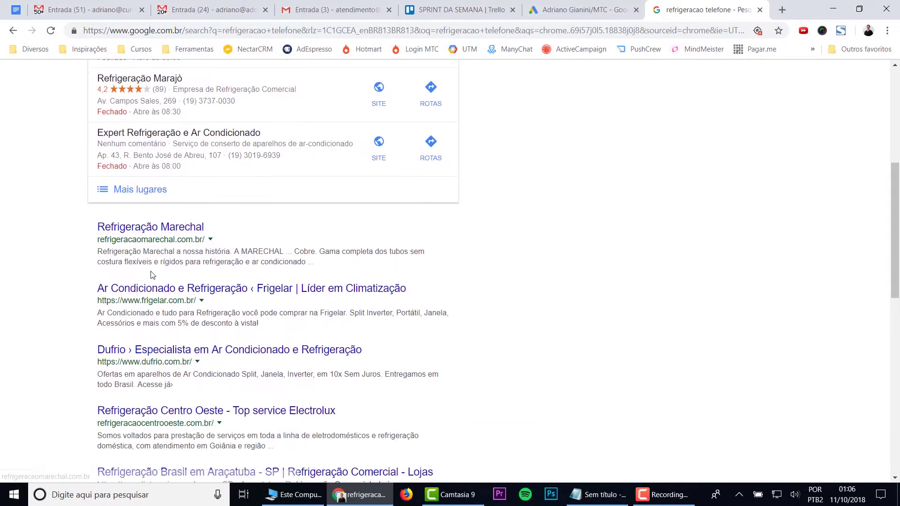
scroll(157, 263, down, 1)
scroll(158, 263, down, 8)
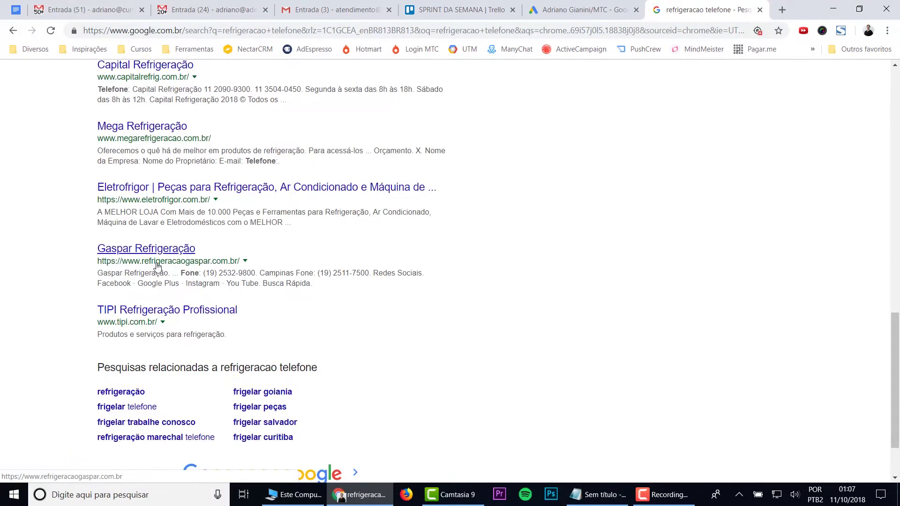
scroll(157, 263, up, 12)
Step: Search for 'curso ingles', highlight an example ad's description, and return to Google Ads
drag(184, 84, 73, 89)
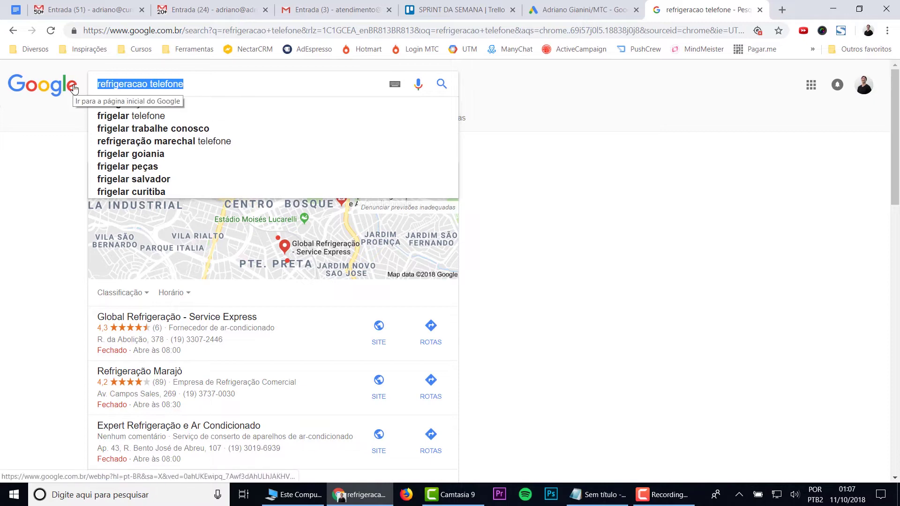
text(curso ingles)
key(Return)
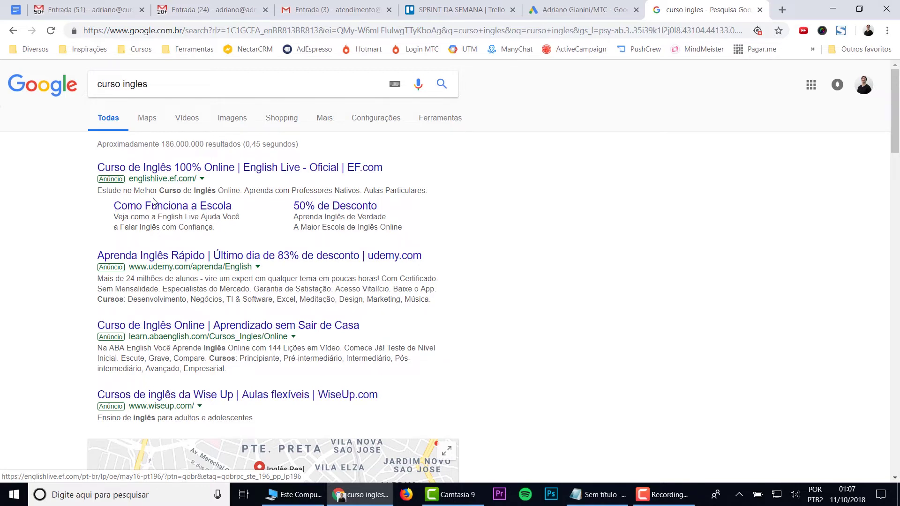
drag(96, 293, 444, 296)
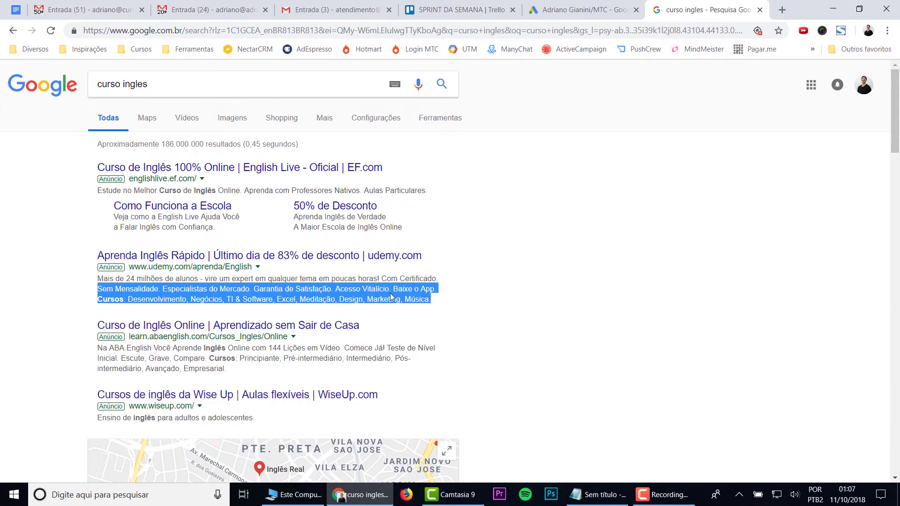
click(581, 10)
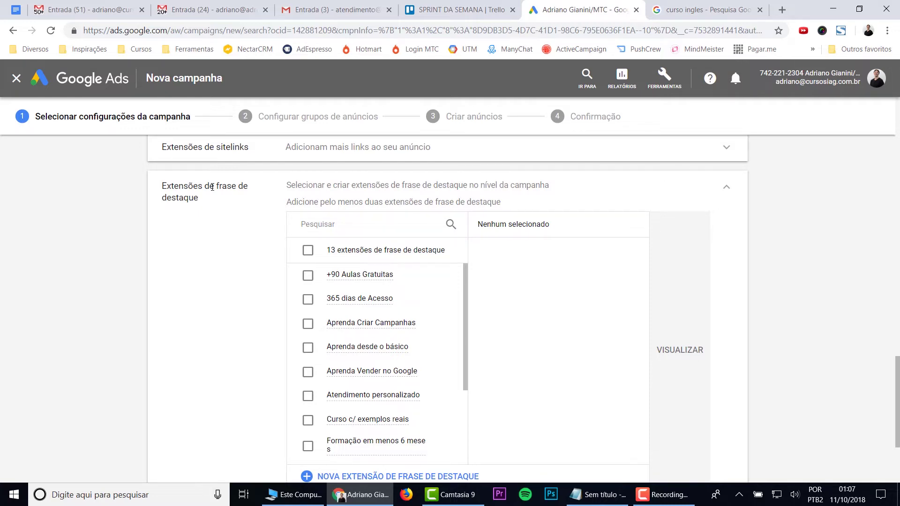
scroll(212, 187, down, 2)
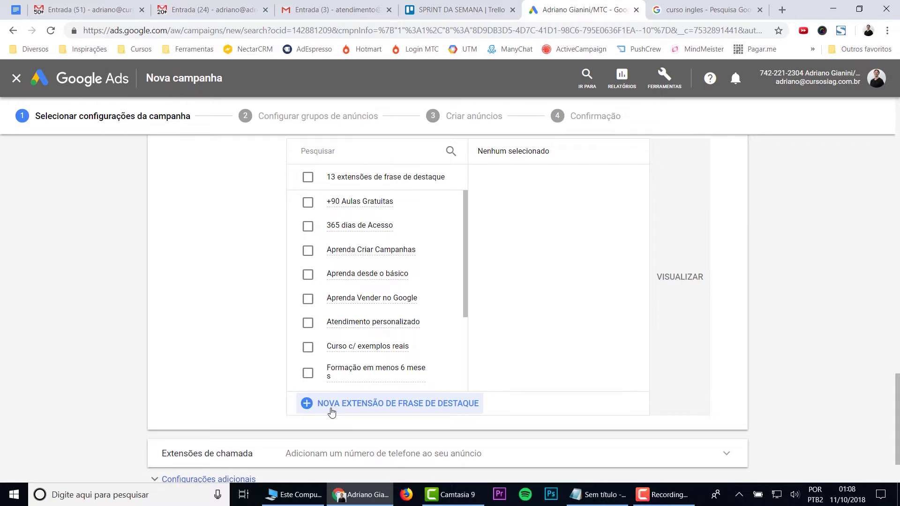
click(332, 404)
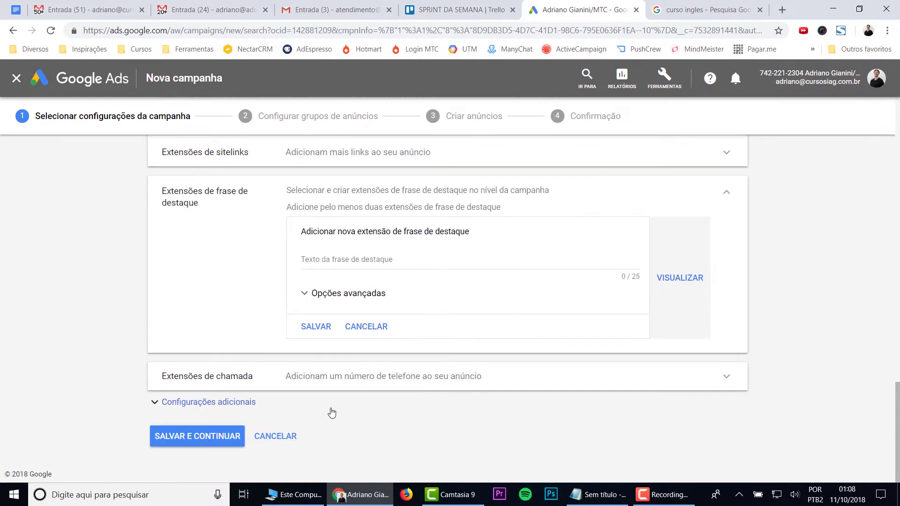
click(312, 262)
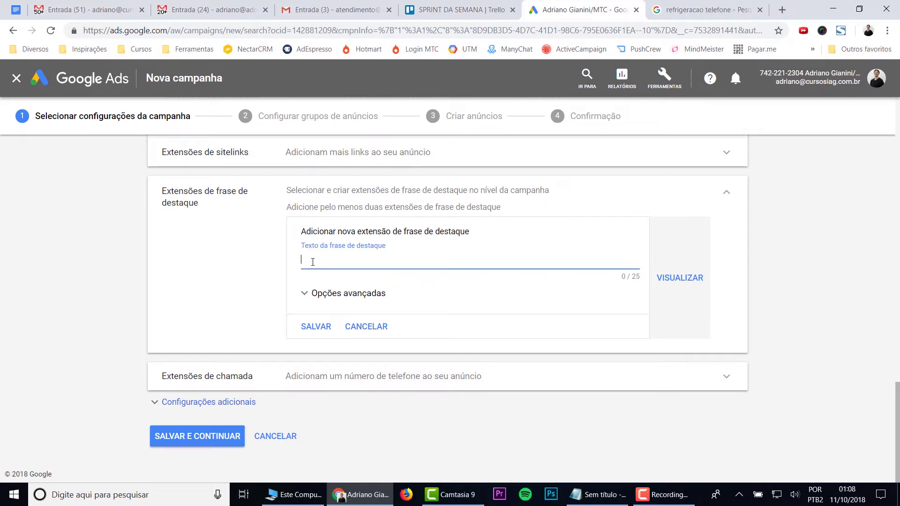
text(Orçamento sem Compromisso)
triple_click(418, 264)
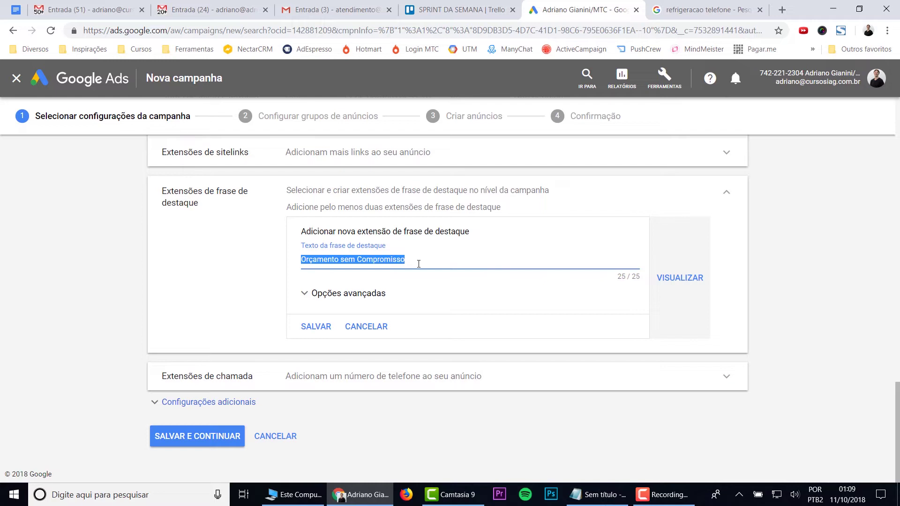
text(Visita em até )
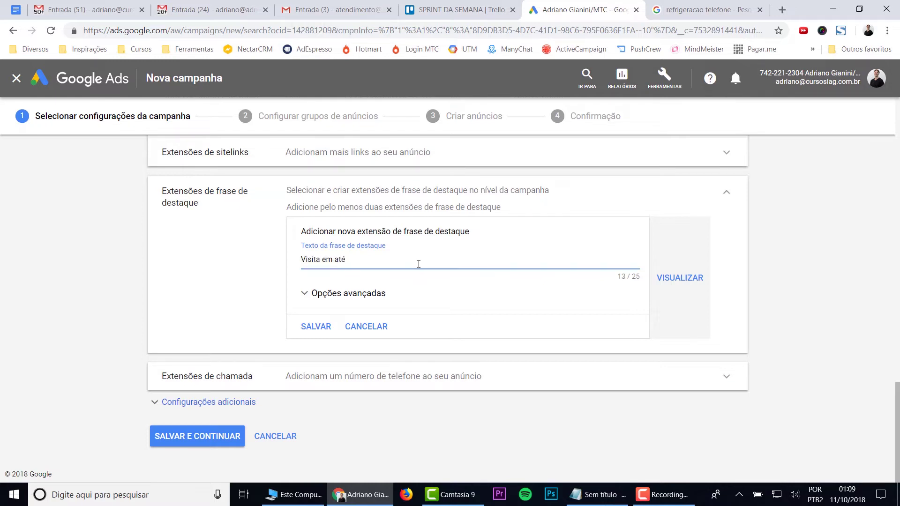
text(30 minutos)
Step: Discard the unsaved callout and start a new call extension under Extensões de chamada
click(365, 327)
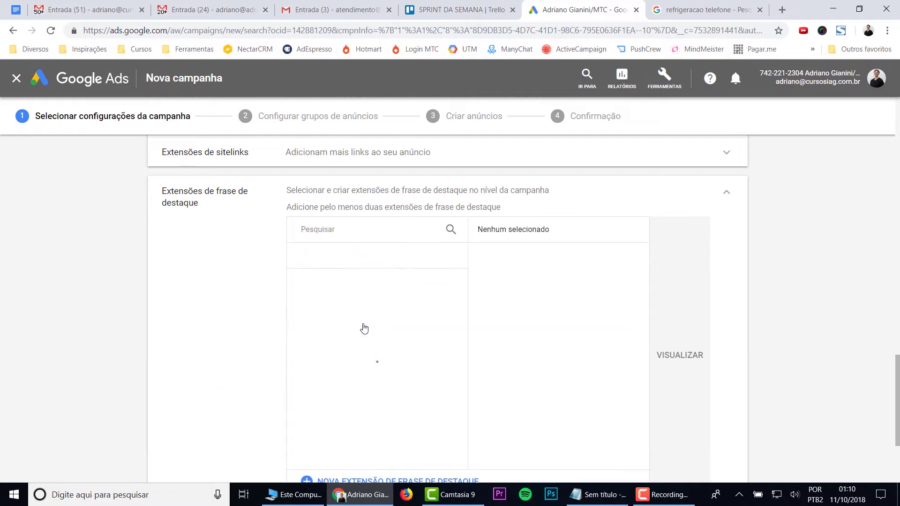
scroll(201, 305, down, 3)
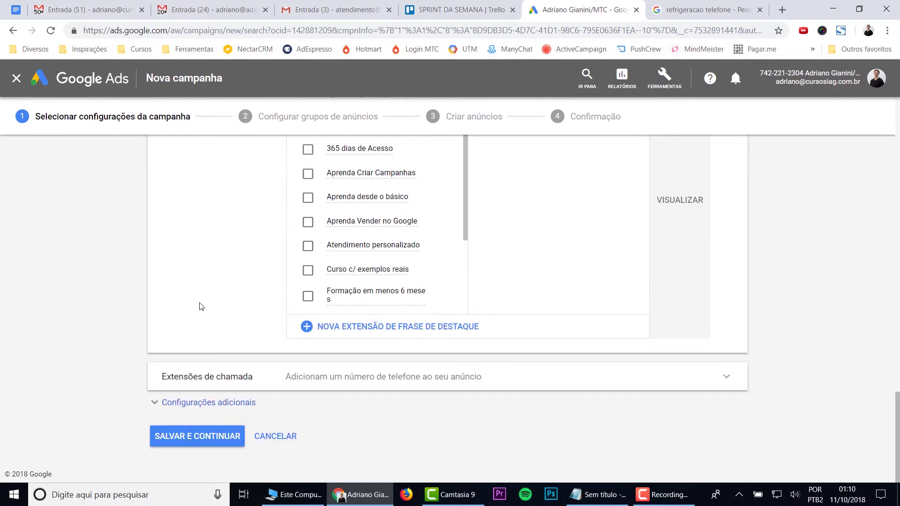
click(211, 377)
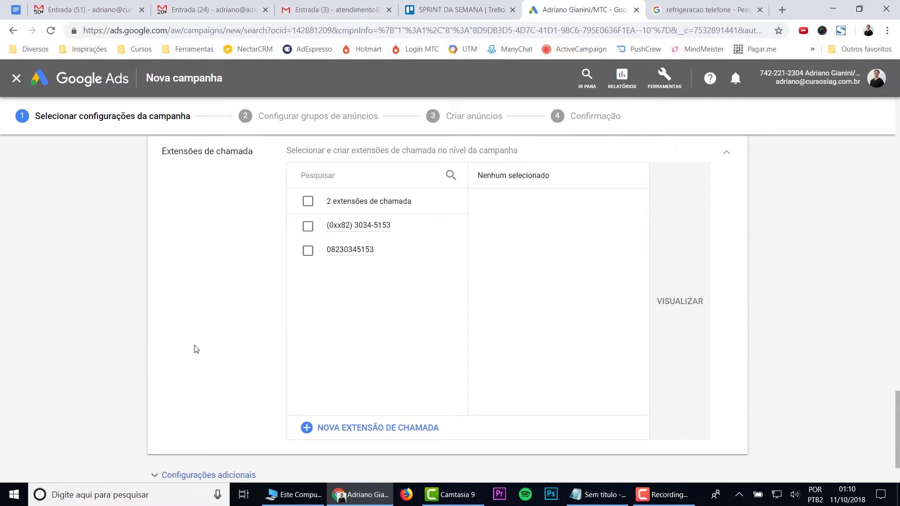
scroll(196, 349, up, 1)
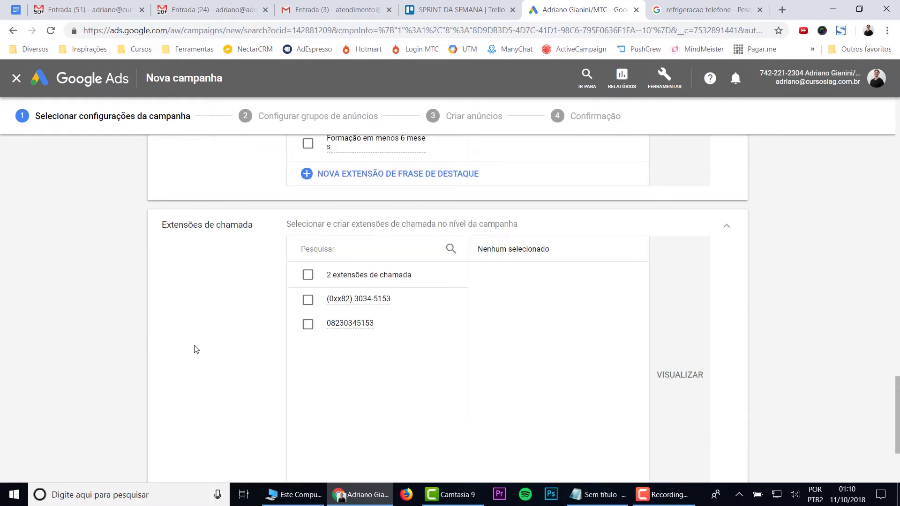
scroll(196, 349, down, 1)
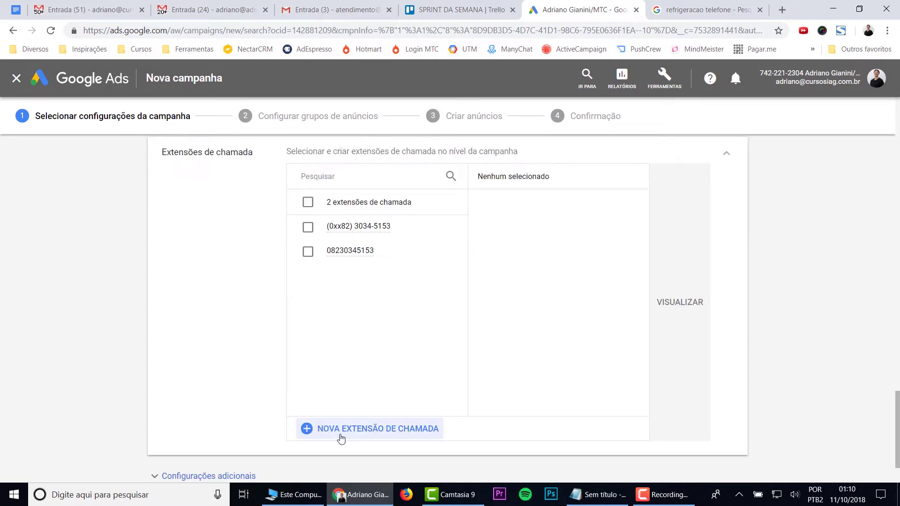
click(369, 433)
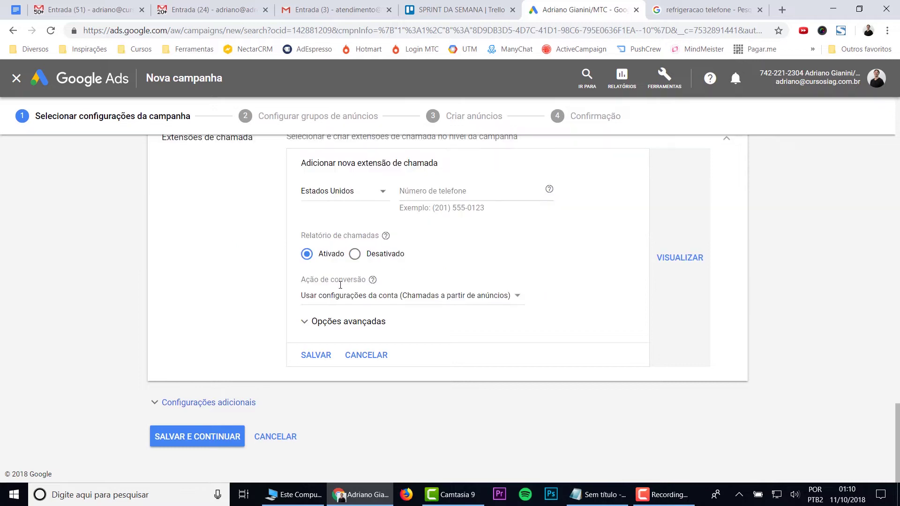
click(342, 264)
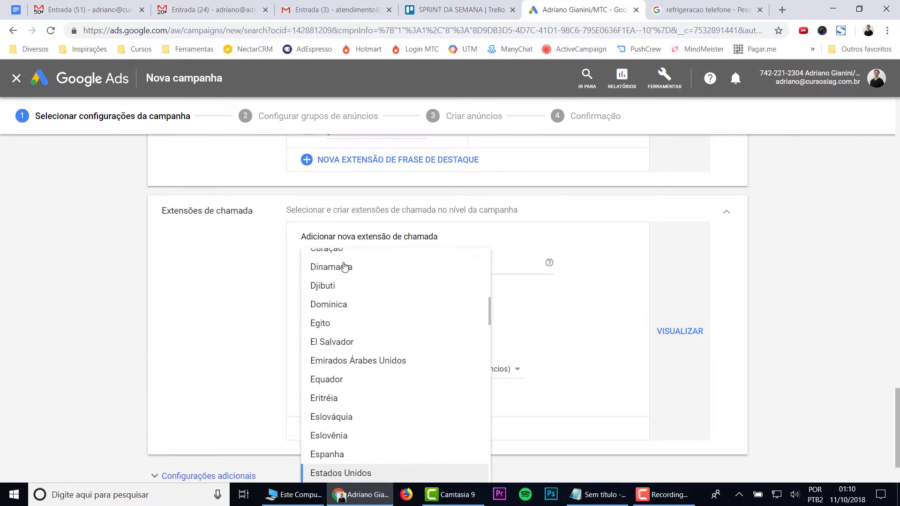
scroll(345, 267, up, 15)
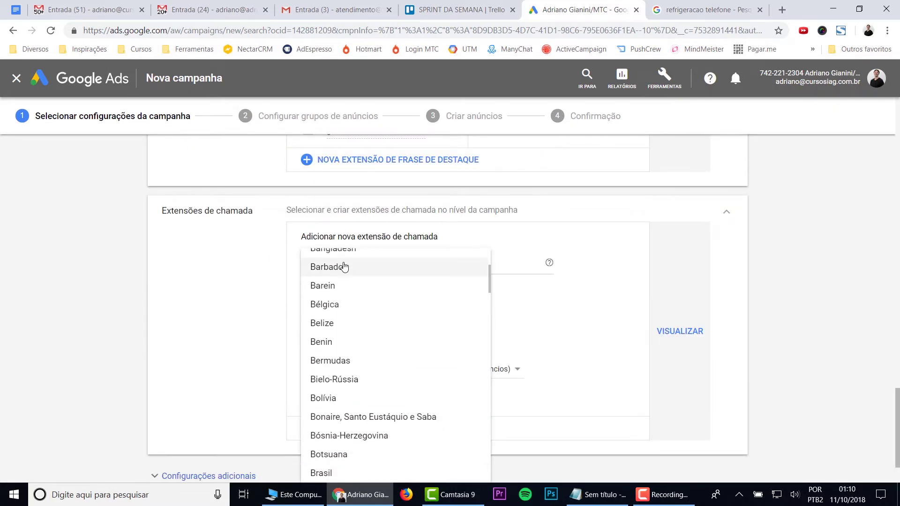
click(344, 267)
click(324, 276)
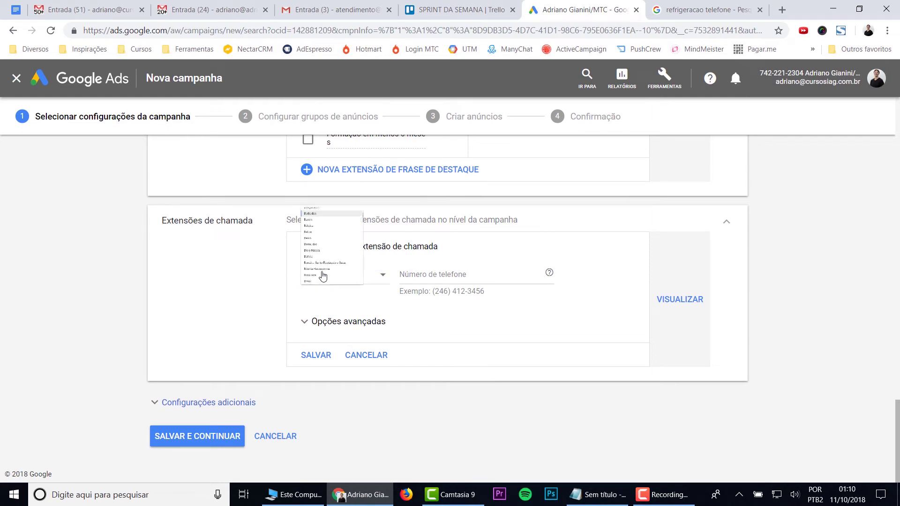
click(336, 284)
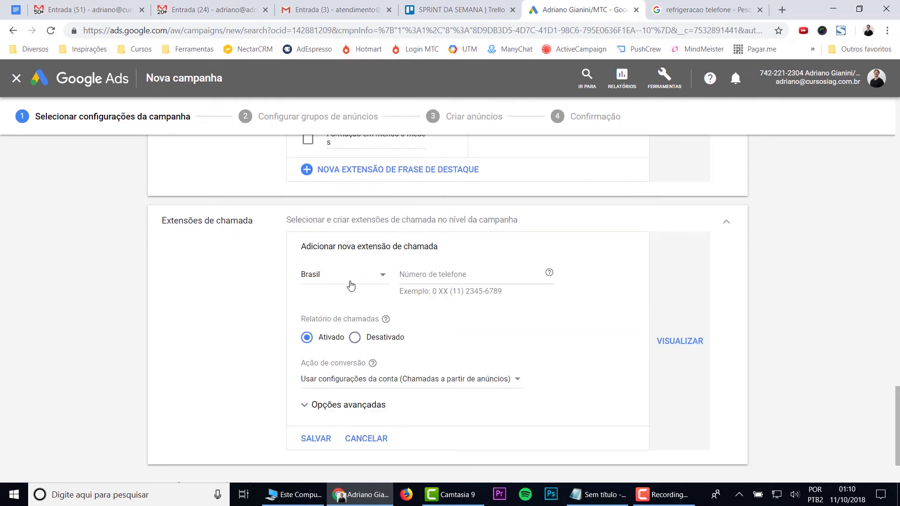
click(444, 274)
text((99))
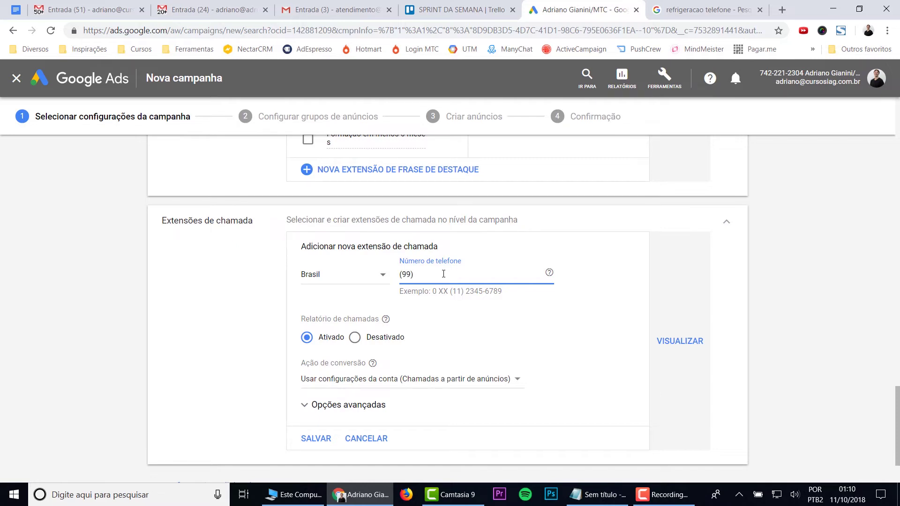
text( 99999-9999)
key(Left)
key(Left)
key(Left)
key(BackSpace)
click(361, 380)
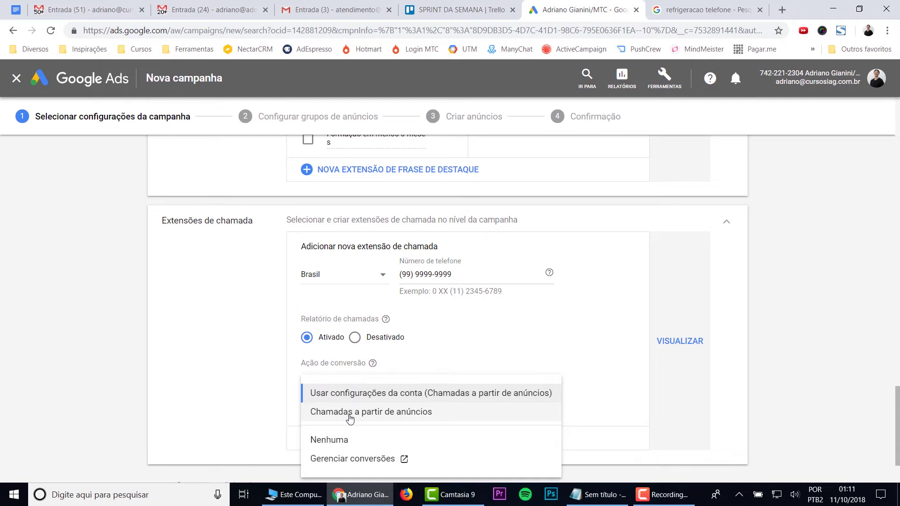
click(269, 385)
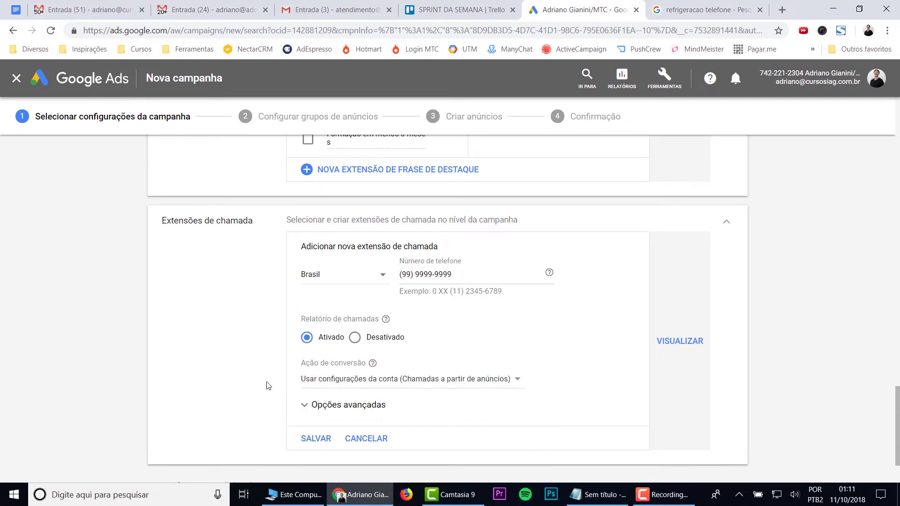
Step: Expand the extension's advanced options and mark mobile devices as preferred
click(313, 406)
scroll(307, 409, down, 2)
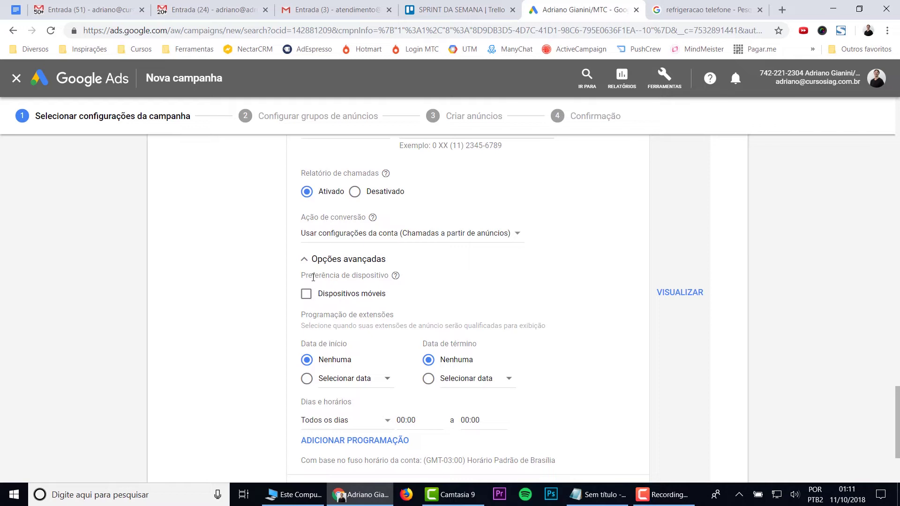
click(306, 298)
Step: Schedule the extension for Segunda a sexta-feira, from 09:00 to 18:00
scroll(467, 346, down, 2)
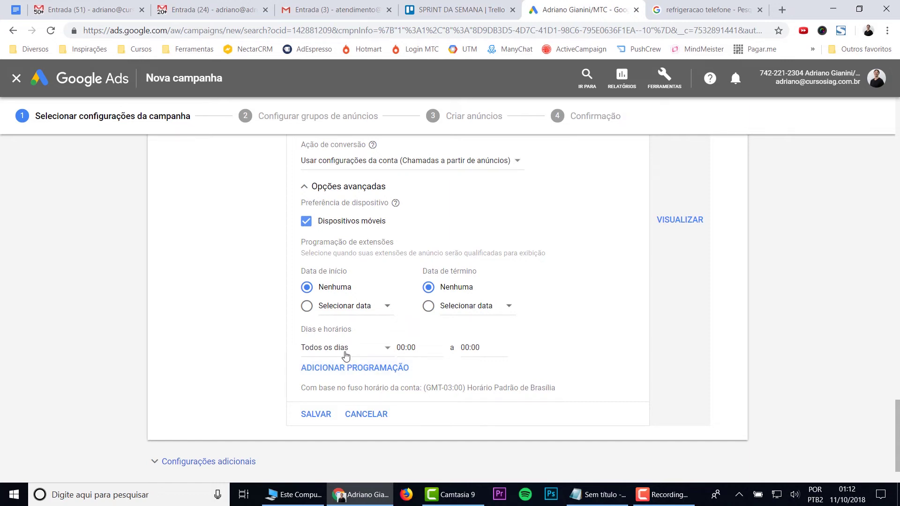
click(346, 348)
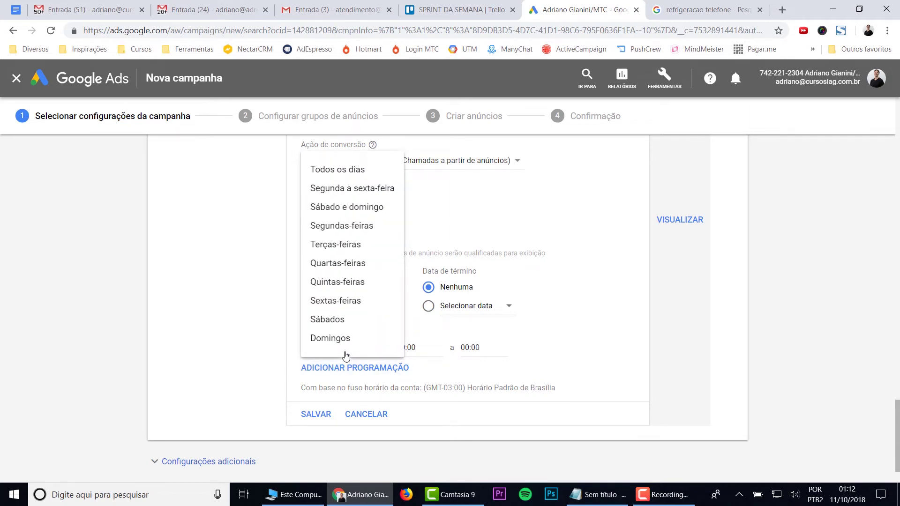
click(341, 192)
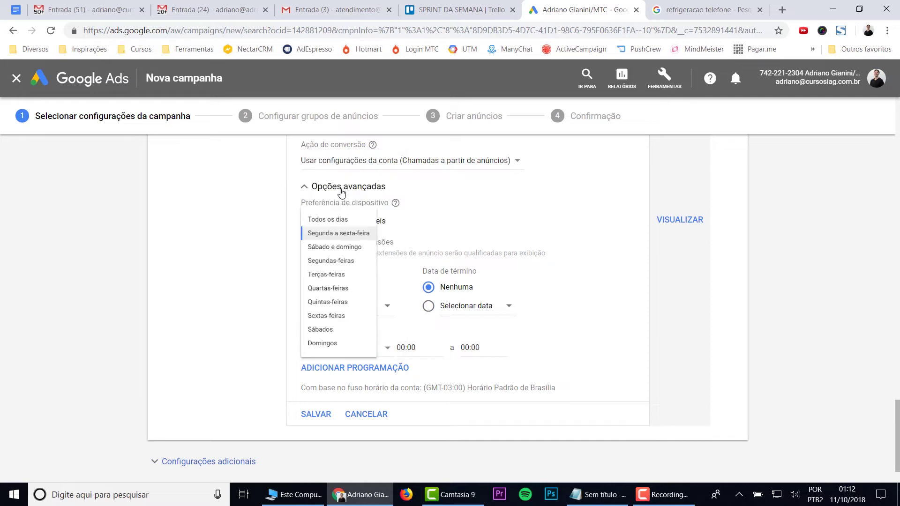
click(413, 349)
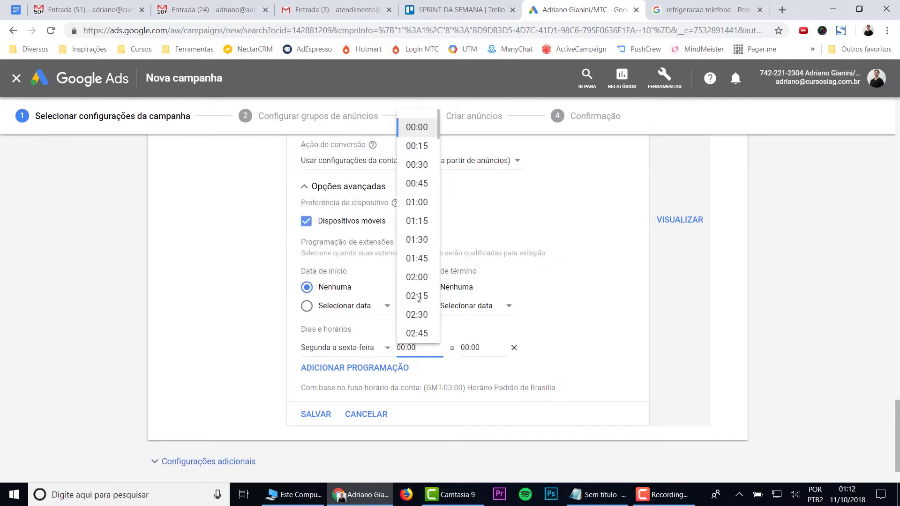
scroll(418, 295, down, 10)
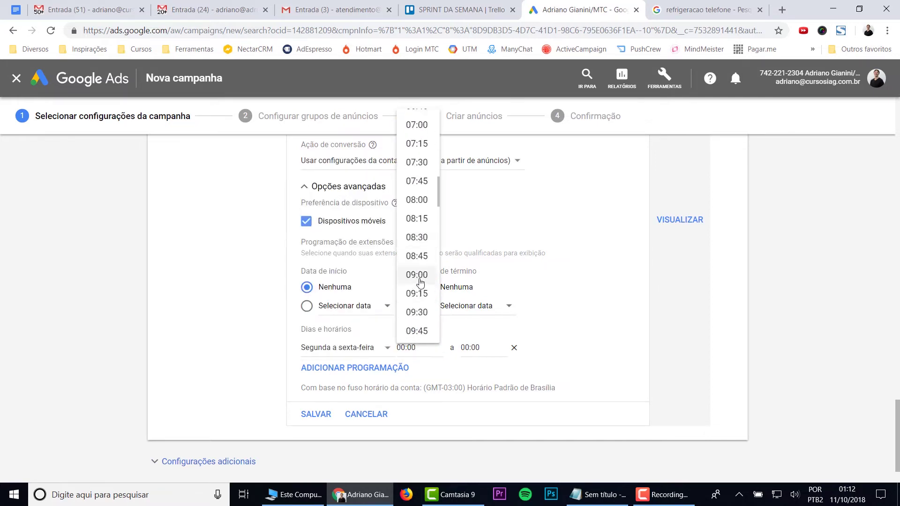
click(420, 279)
click(481, 348)
scroll(485, 300, down, 20)
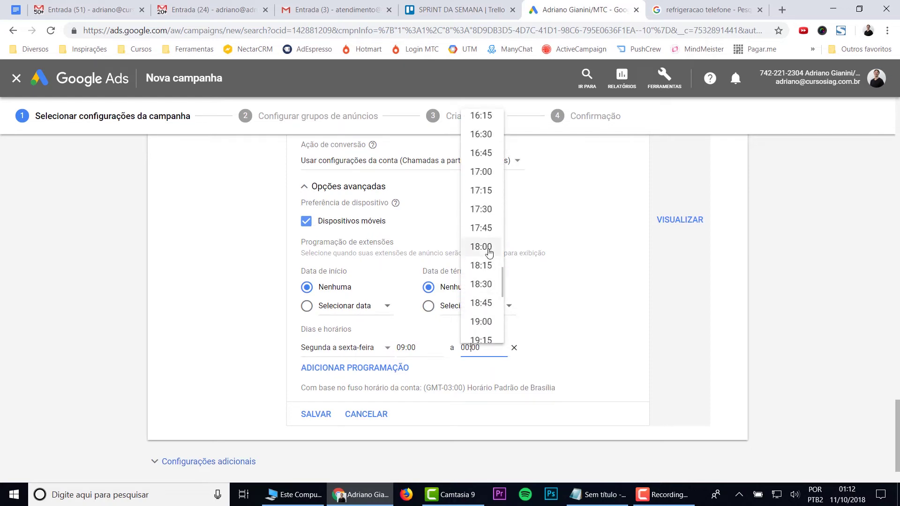
click(488, 247)
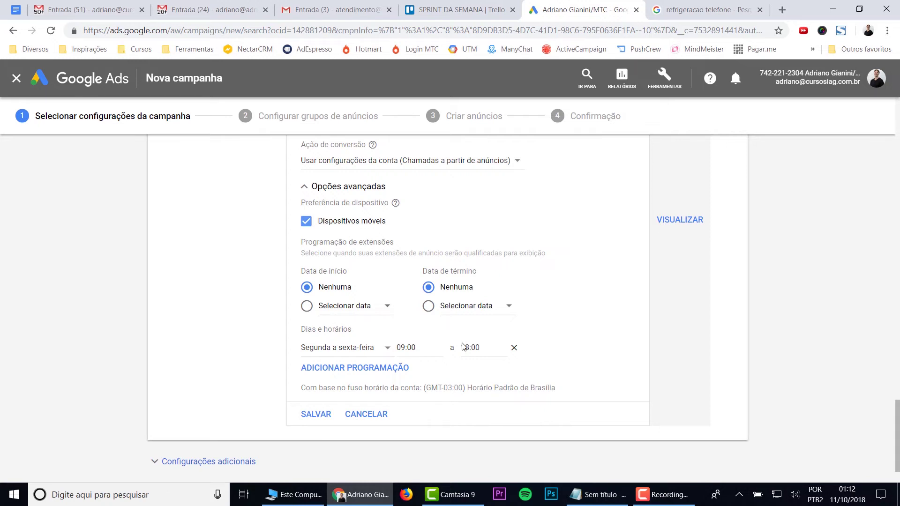
scroll(462, 347, down, 2)
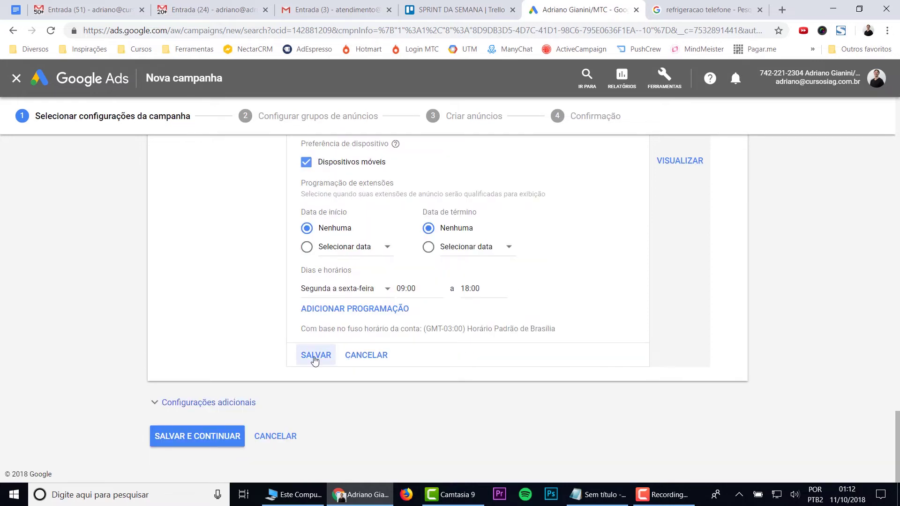
Step: Save the extension, continue to ad groups, and rename the first one 'Conserto de Ar Condicionado'
click(315, 358)
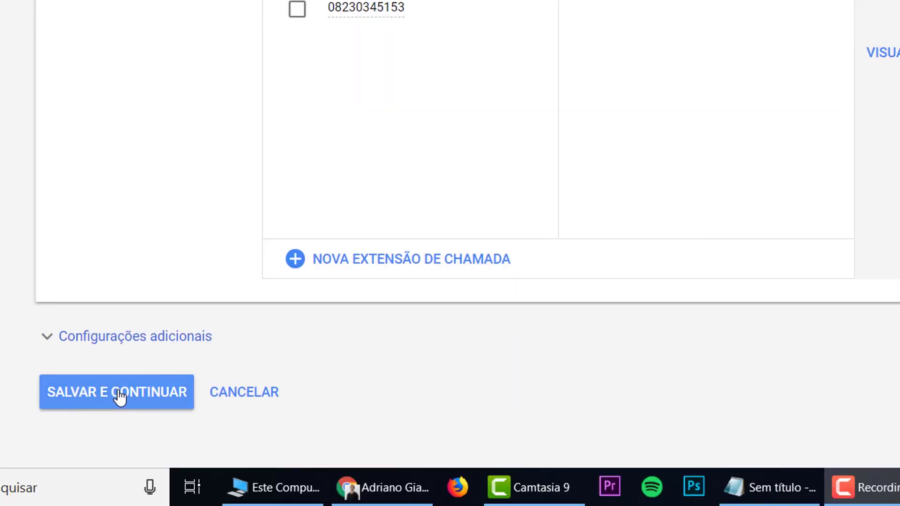
click(120, 396)
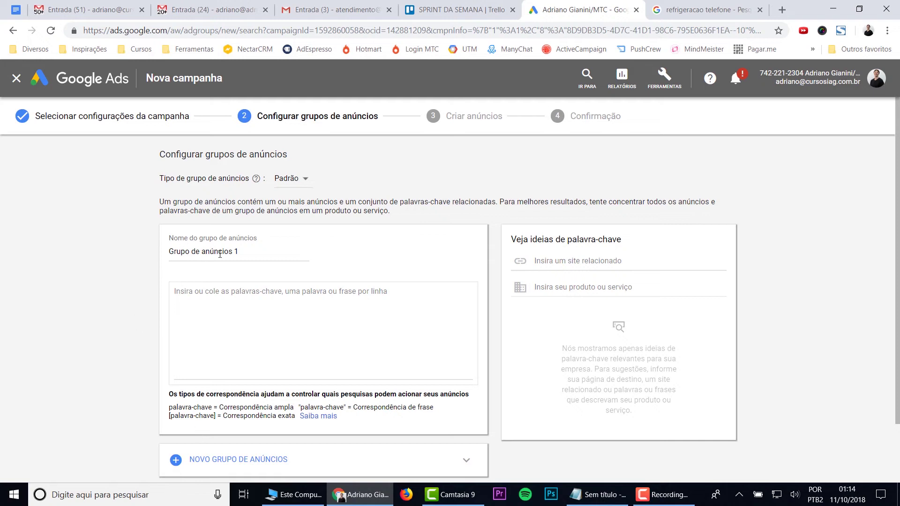
click(234, 252)
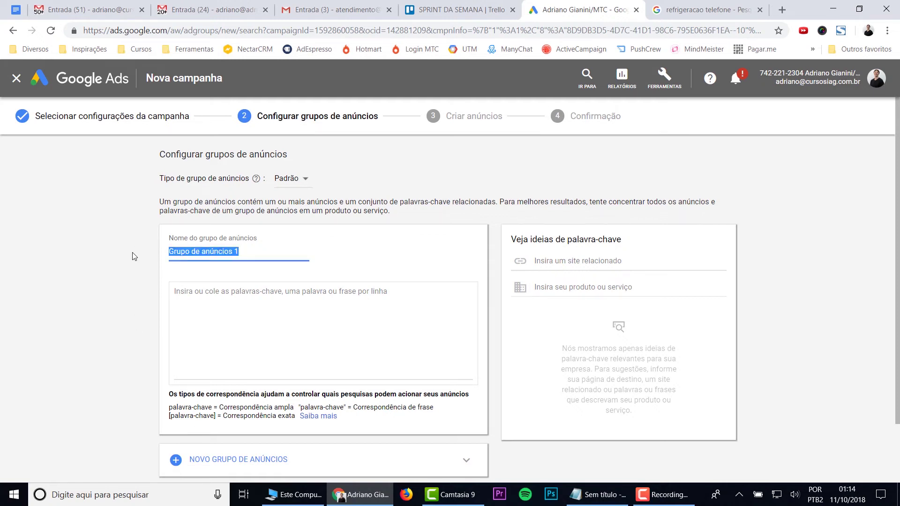
text(Cosnerto)
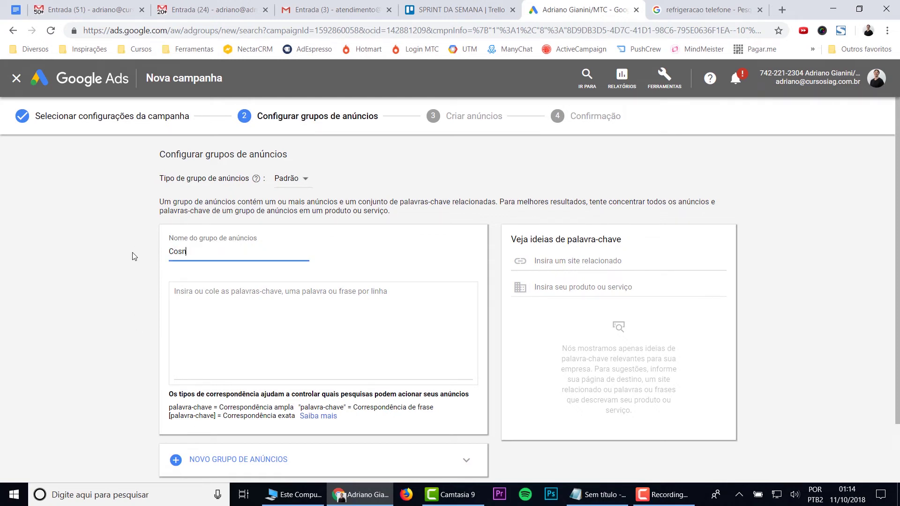
key(ctrl+BackSpace)
text(Consert de)
key(BackSpace)
key(BackSpace)
key(BackSpace)
key(BackSpace)
text(o de Ar Condicionado)
key(Tab)
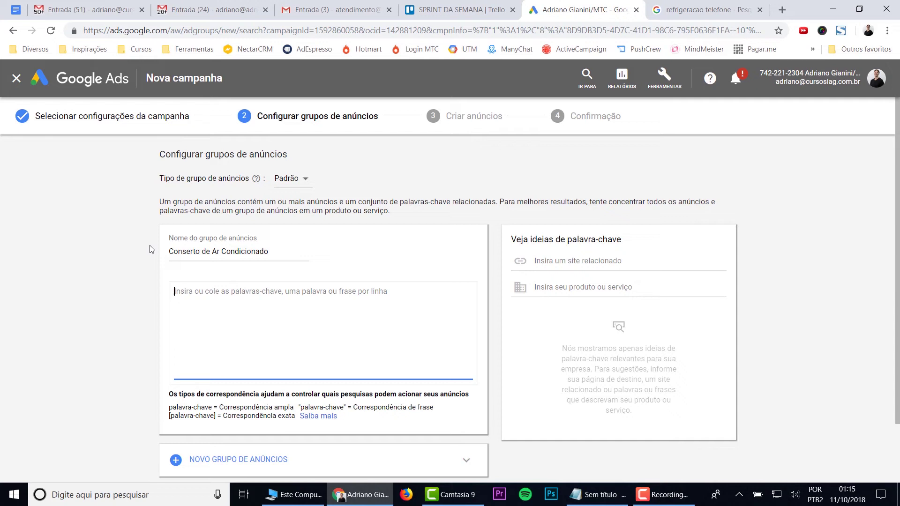
Step: Enter the first keyword '+conserto +ar +condicionado +telefone'
text(conserto)
key(BackSpace)
key(BackSpace)
key(BackSpace)
key(BackSpace)
key(BackSpace)
key(BackSpace)
key(BackSpace)
key(BackSpace)
text(conser)
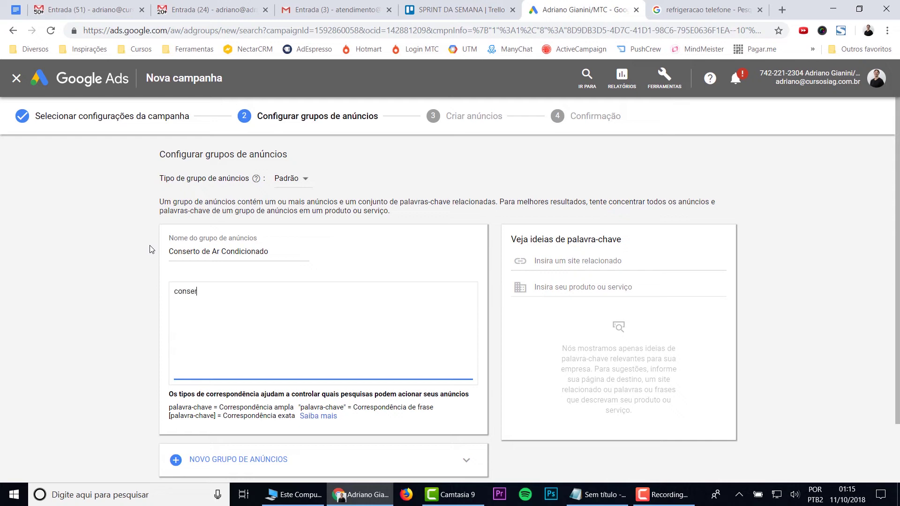
text(to ar condicionado telefone)
key(Home)
text(++++)
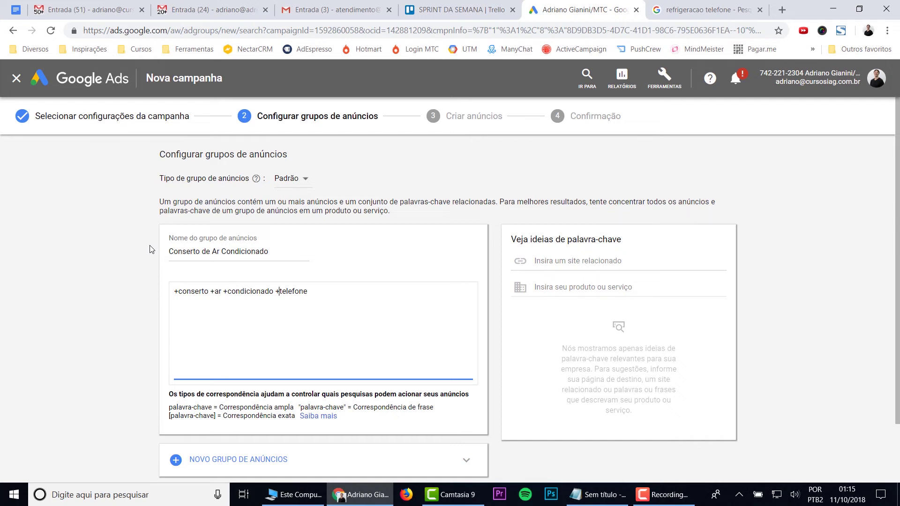
Step: Add '+conserto +ar +condicionado' by copying the first line, then '+empresa +ar +condicionado'
key(ctrl+a)
key(ctrl+c)
key(End)
key(Return)
key(ctrl+v)
key(BackSpace)
key(BackSpace)
key(BackSpace)
key(BackSpace)
key(BackSpace)
key(BackSpace)
key(BackSpace)
key(BackSpace)
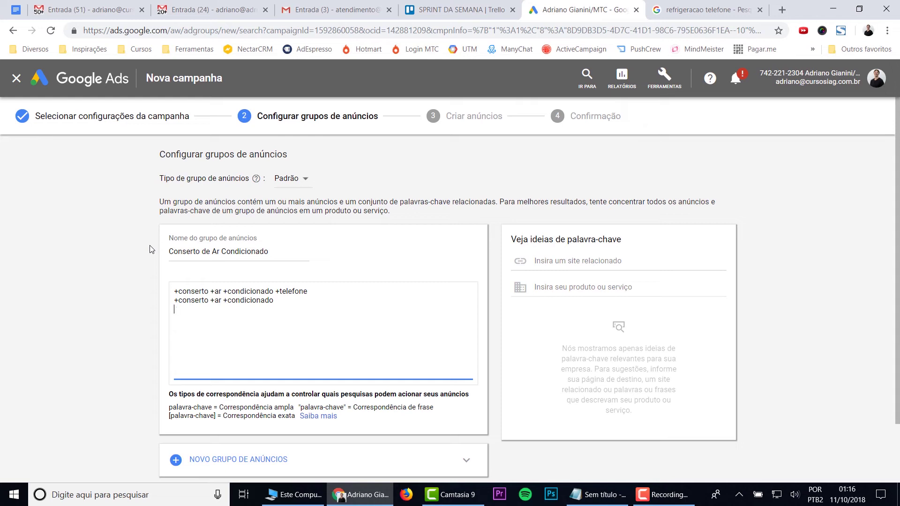
text(+empresa +ar +condicionado)
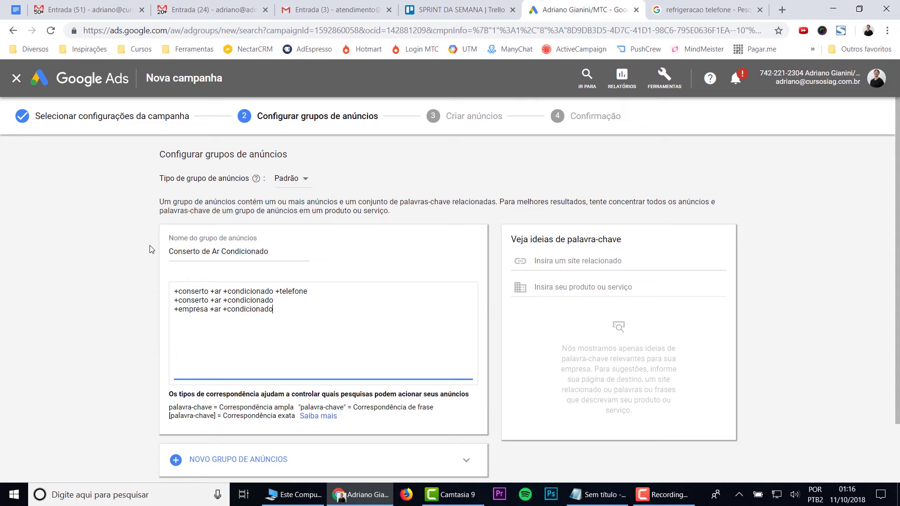
scroll(120, 258, down, 2)
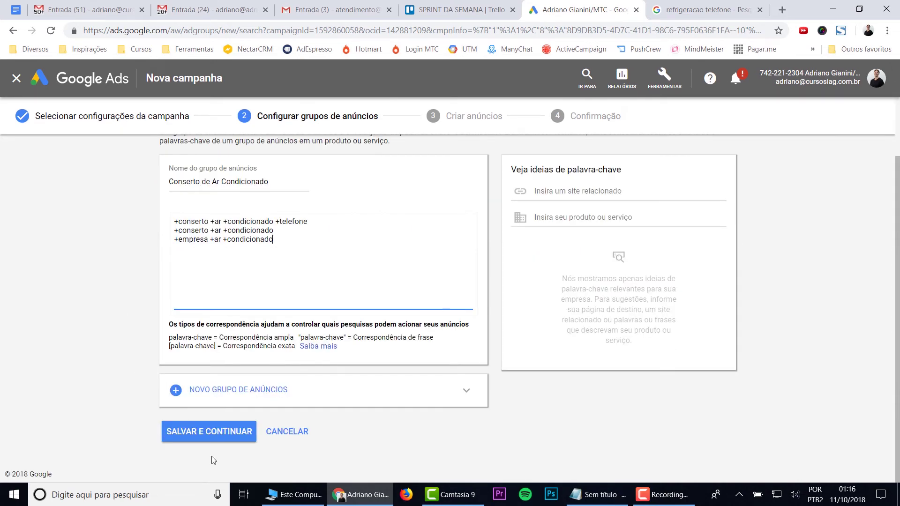
Step: Save the ad group, cancel the prefilled text ad, and continue to the Confirmação summary
click(213, 431)
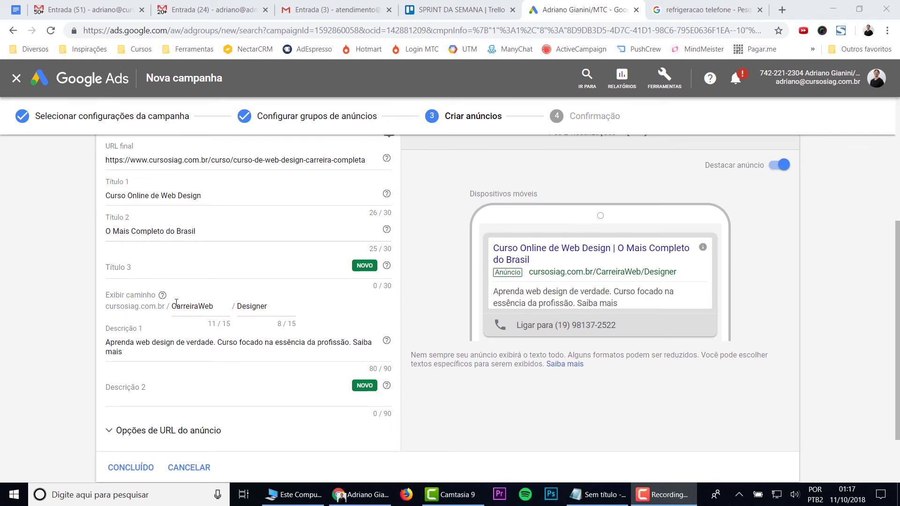
scroll(176, 303, down, 2)
scroll(156, 209, up, 2)
scroll(138, 187, up, 2)
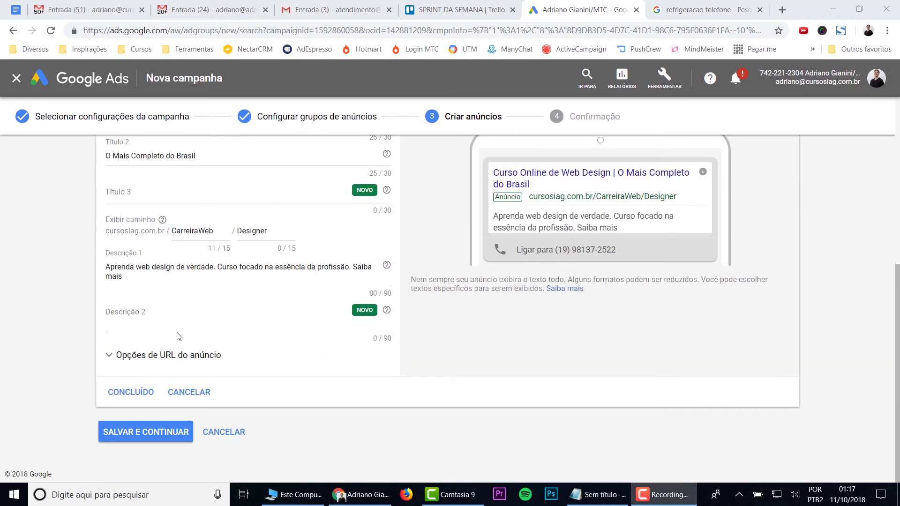
click(188, 393)
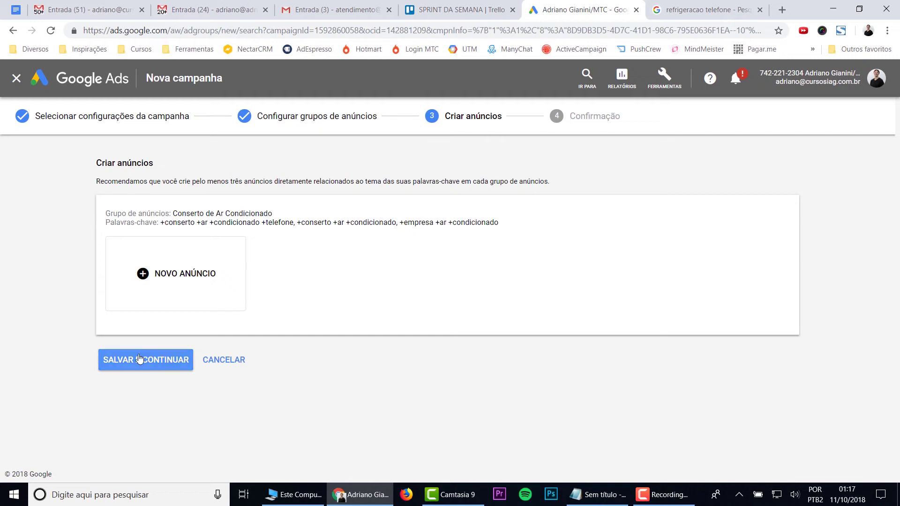
click(138, 366)
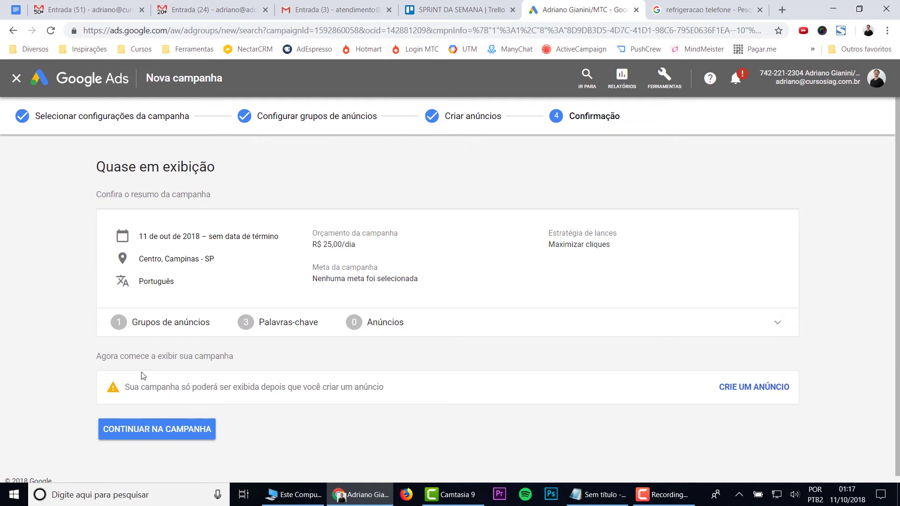
Step: Open the Conserto de Ar Condicionado ad group's ads and start a new call-only ad
click(158, 435)
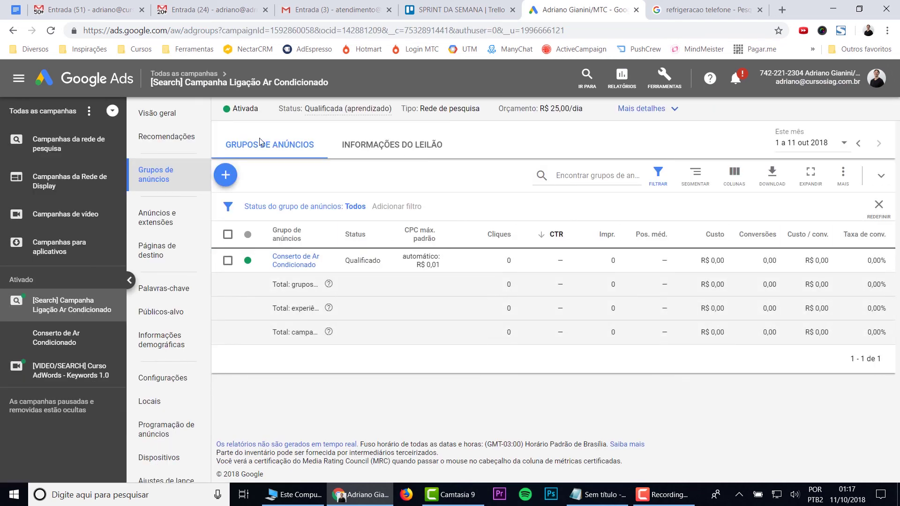
click(297, 264)
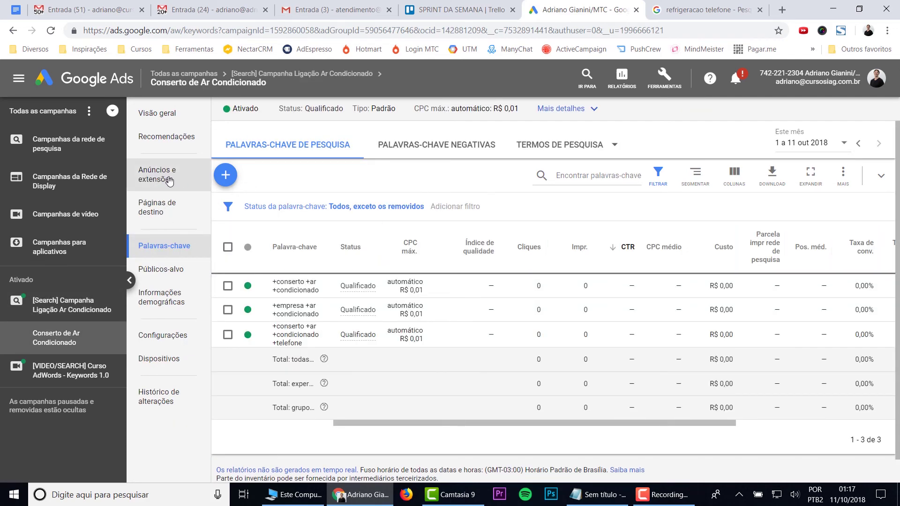
click(169, 181)
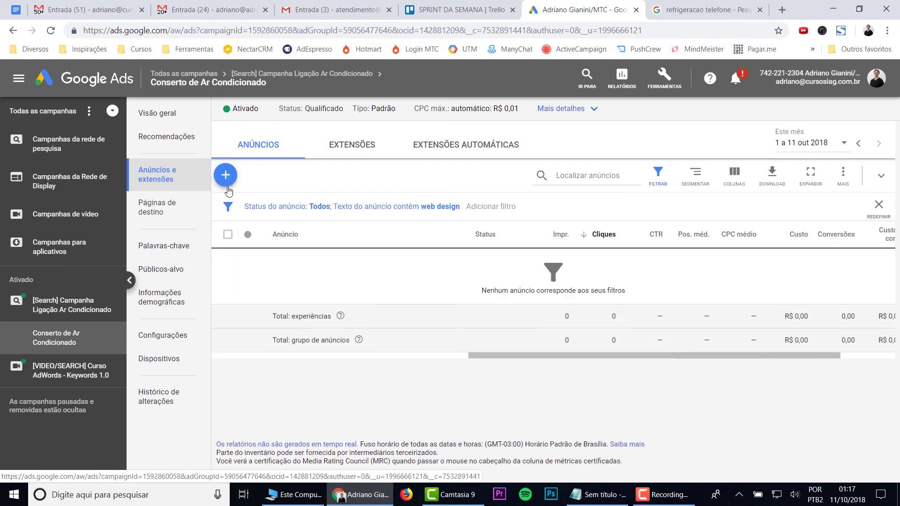
click(227, 182)
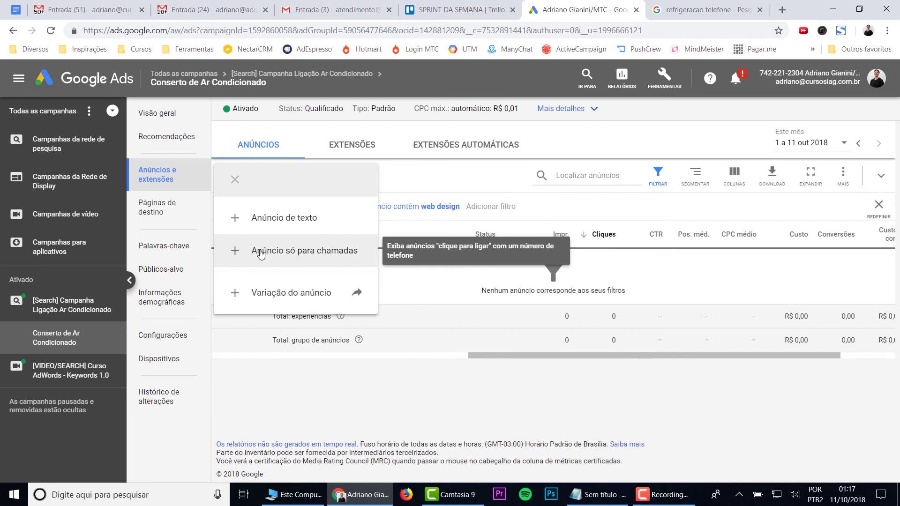
click(319, 258)
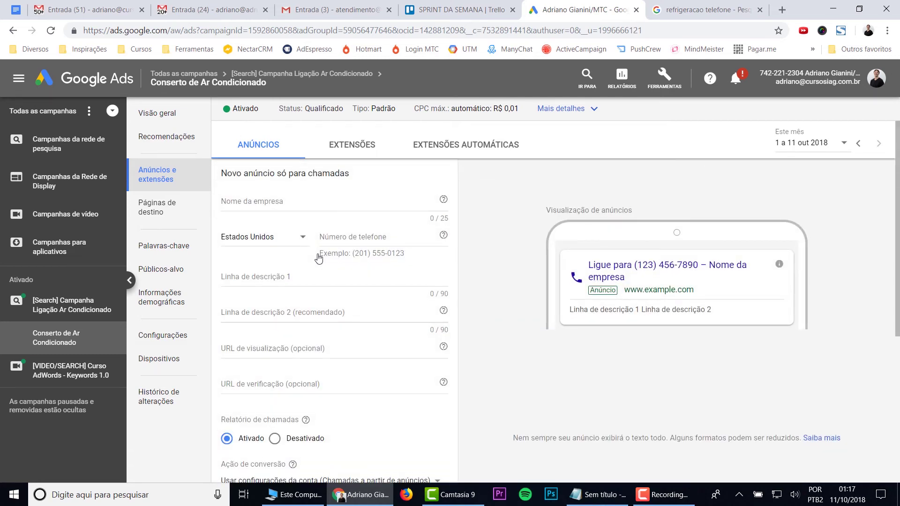
Step: Type the business name, then delete the leading name and 'de' to fit 25 characters
click(329, 209)
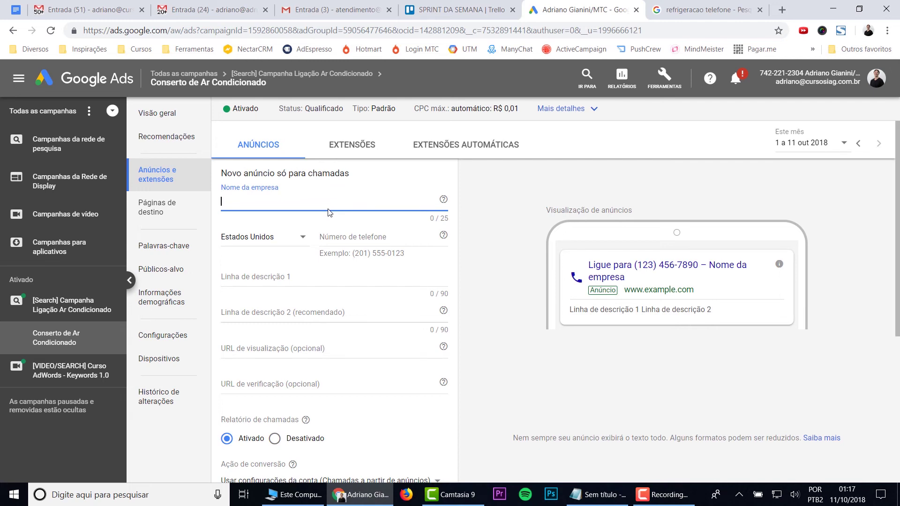
text(Paulo C)
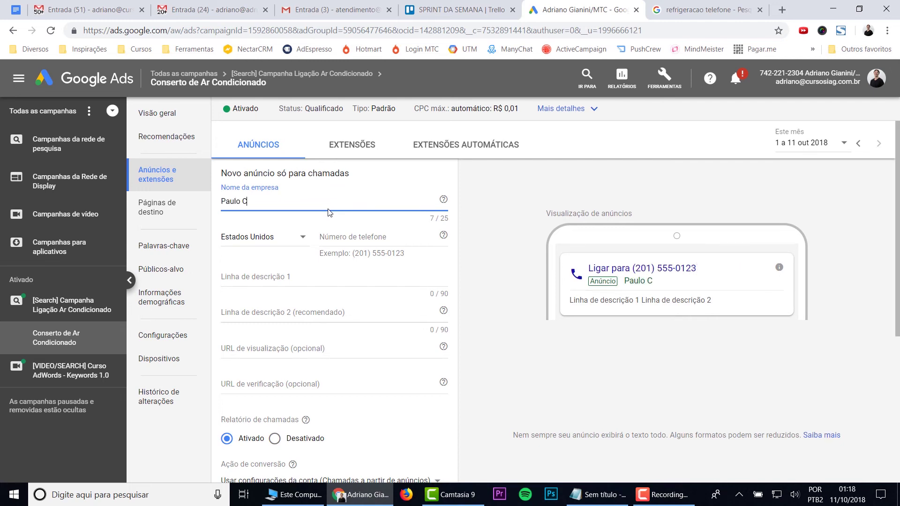
text(onserto de Ar Co)
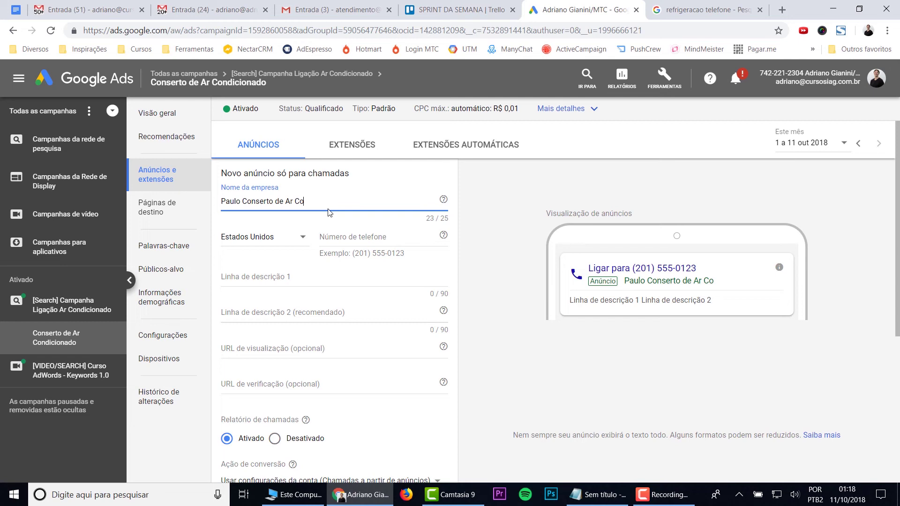
text(ndicionado)
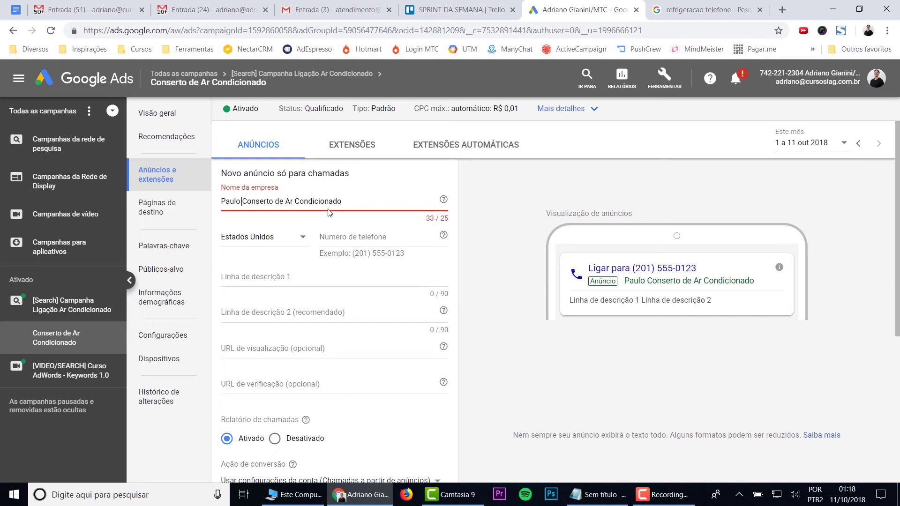
key(Home)
key(Delete)
key(Delete)
key(Delete)
key(Delete)
key(Delete)
key(Delete)
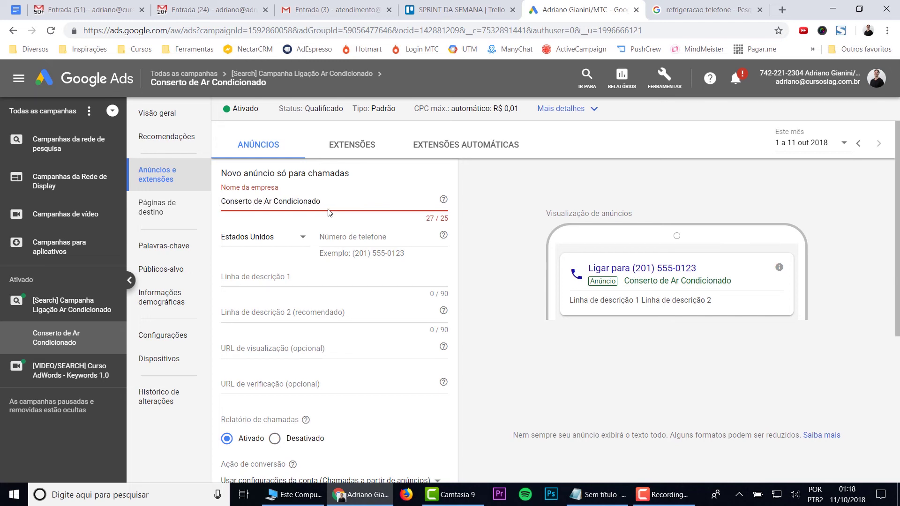
key(BackSpace)
key(BackSpace)
key(BackSpace)
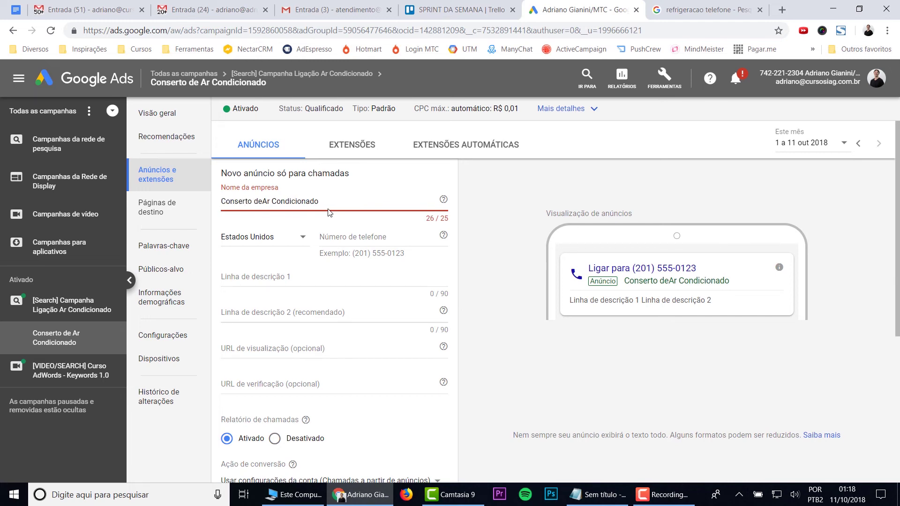
Step: Set the ad's phone country to Brasil and enter a placeholder (99) area-code number
click(282, 241)
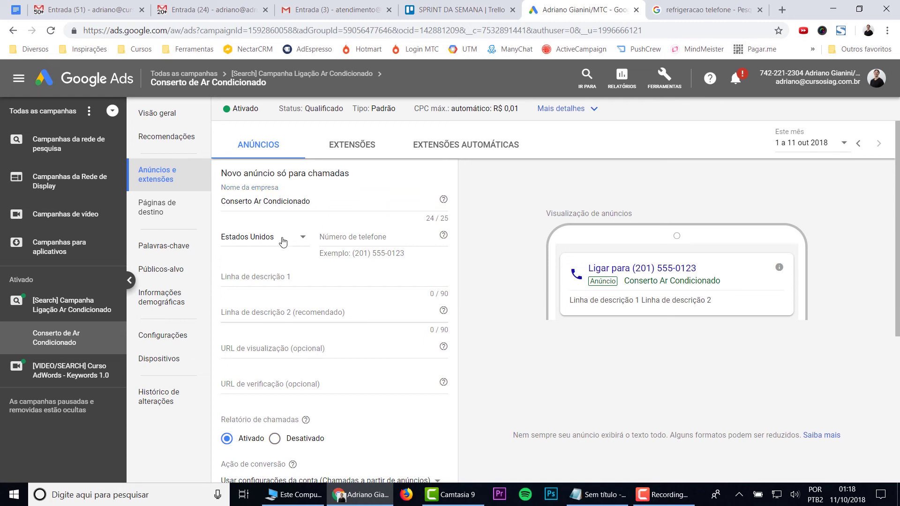
scroll(275, 281, up, 15)
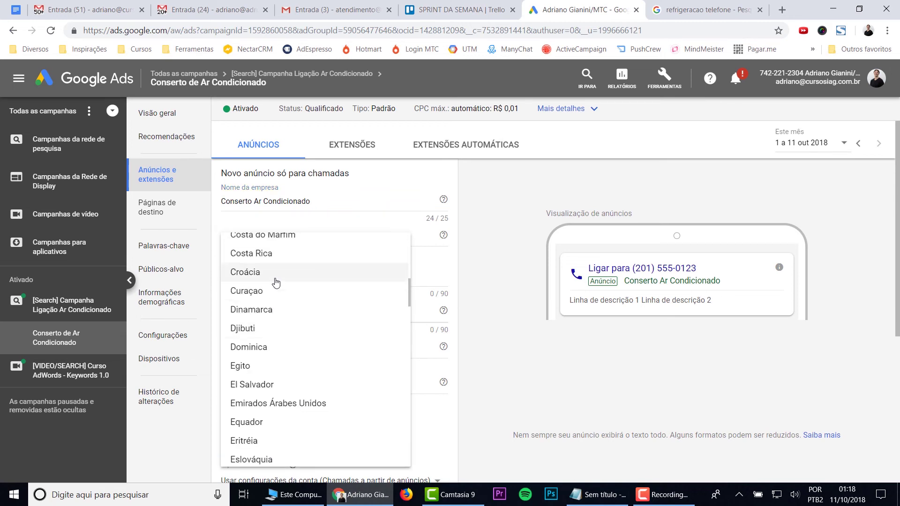
click(249, 446)
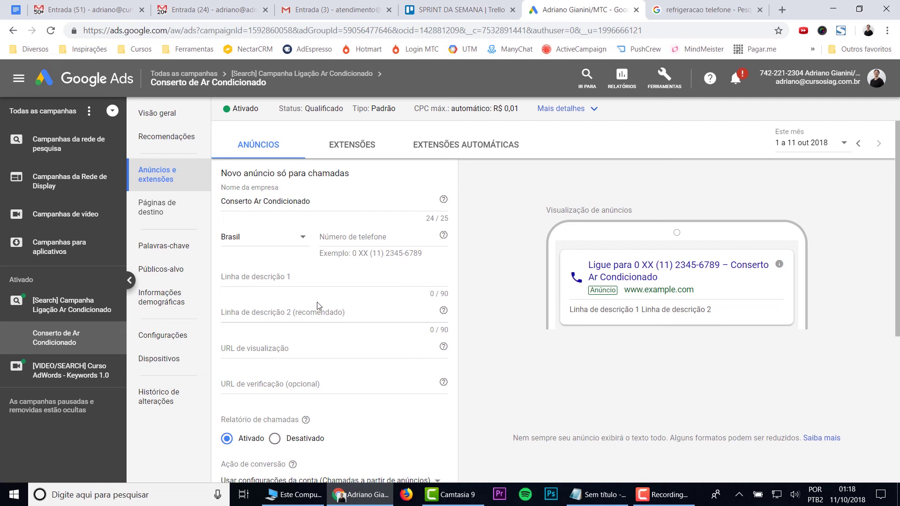
click(418, 237)
text(()
key(BackSpace)
text((99)
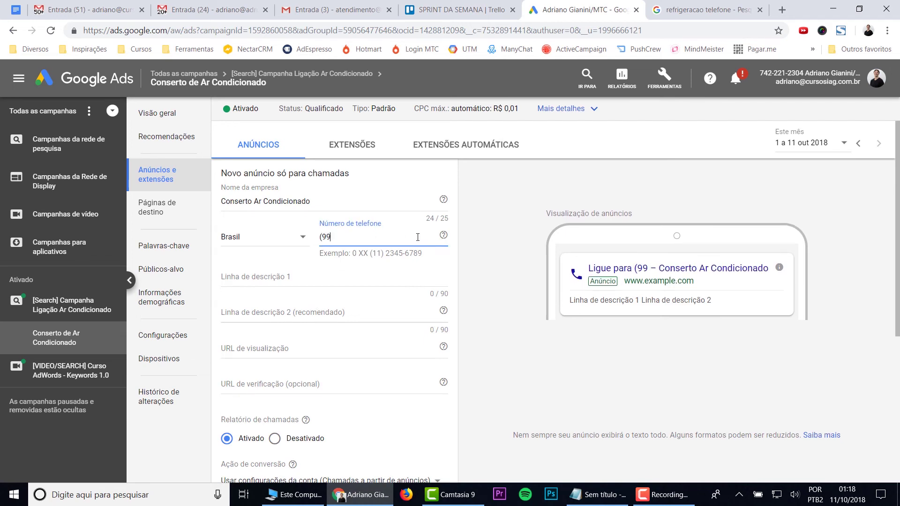
text() )
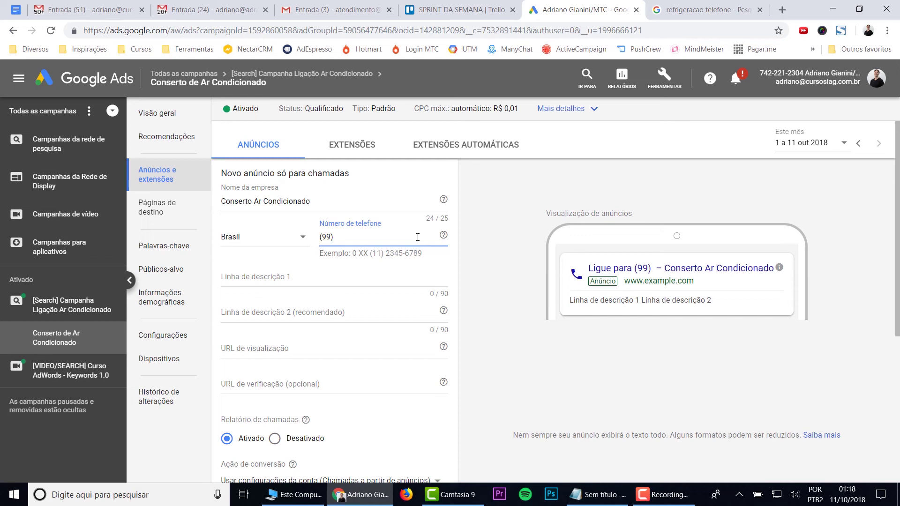
text(99999-)
text(9)
key(BackSpace)
text(-9999)
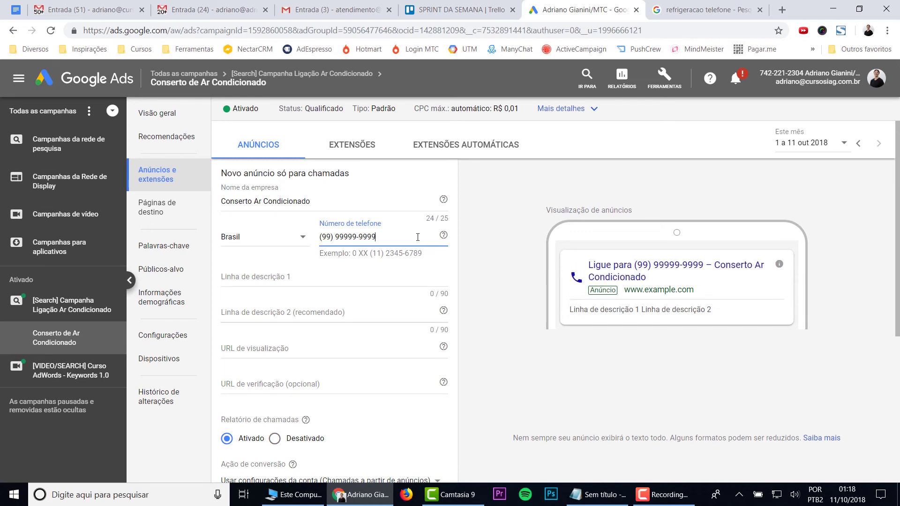
Step: Write description line 1 'Consertamos Ar Condicionado - Orçamento Gratuito - Campinas/SP' and move to line 2
click(338, 279)
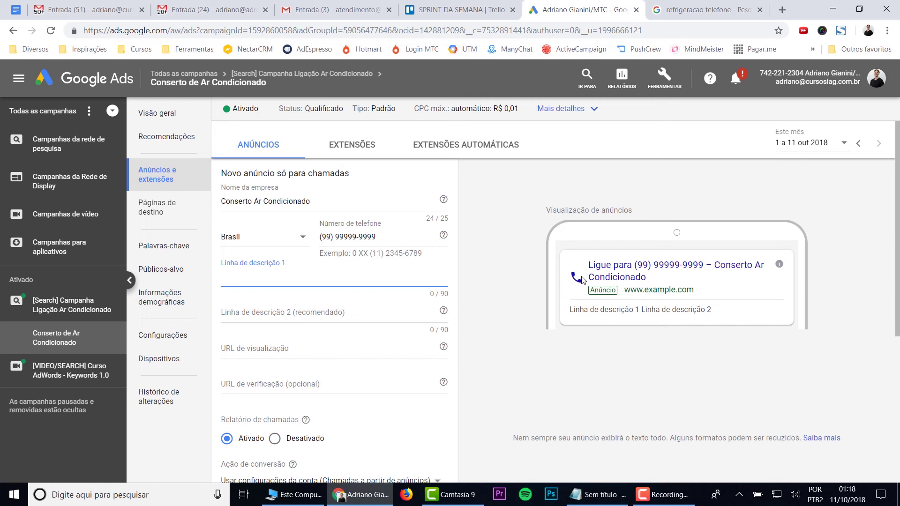
text(Consertamos Ar Condicionado -)
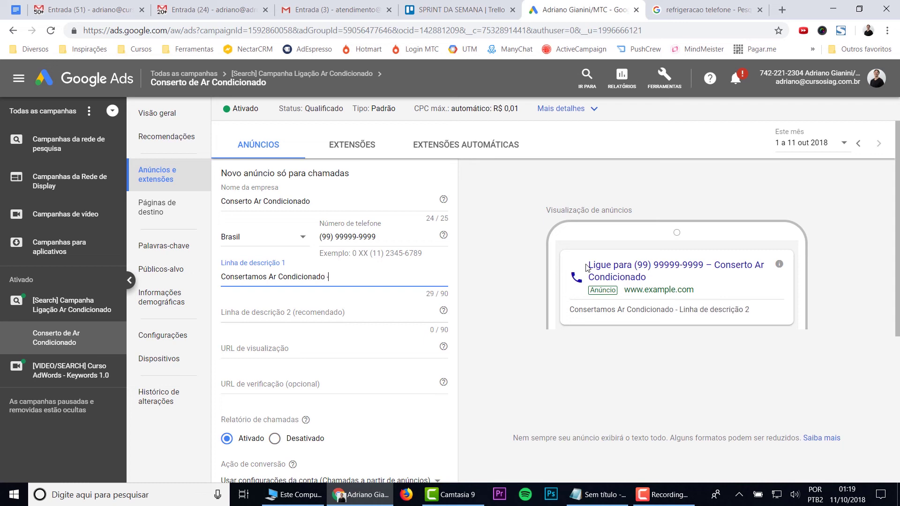
text( Orçamento  Gra)
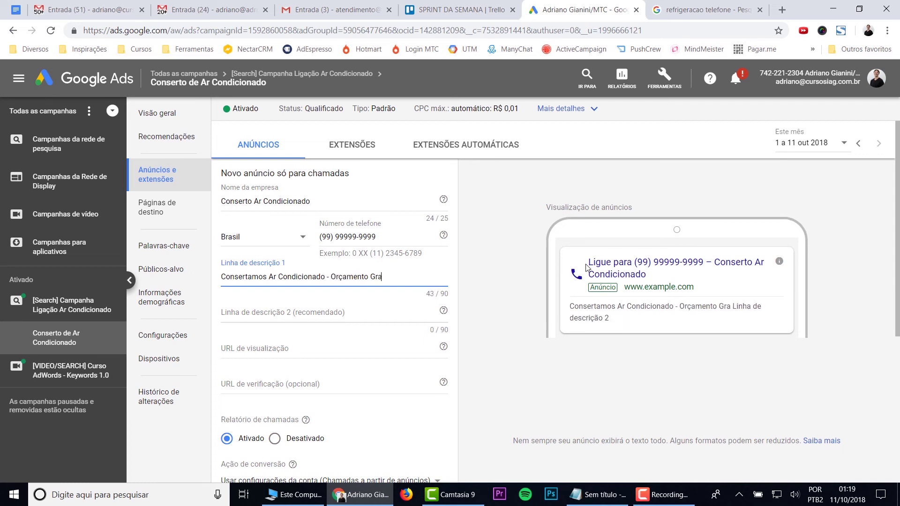
text(tuito -)
text(Campinas)
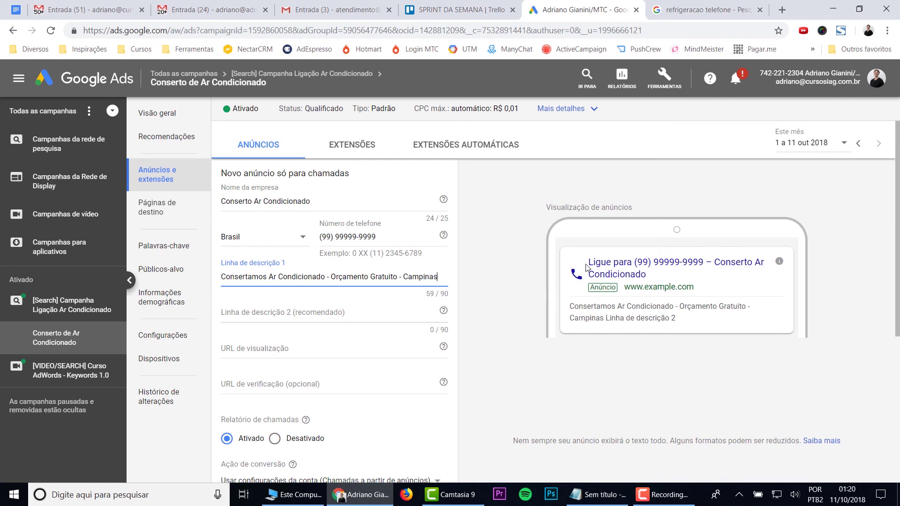
text(/SP8)
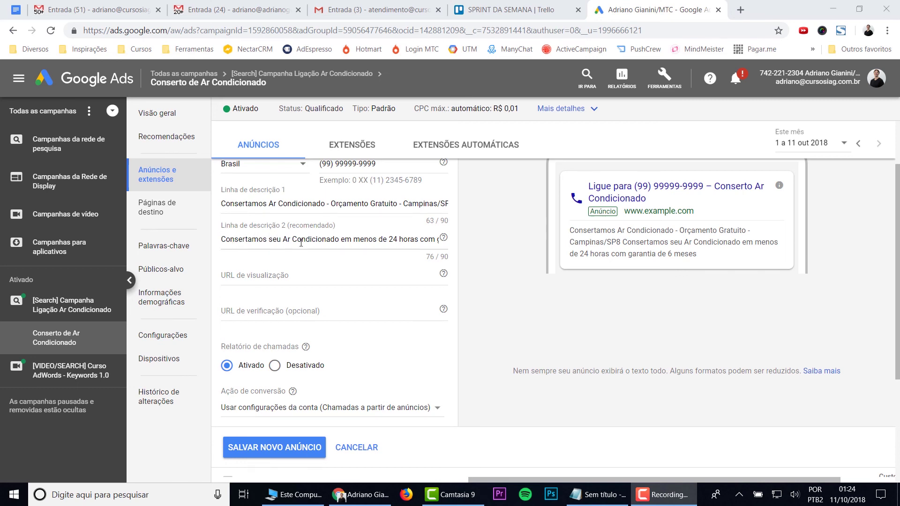
click(393, 239)
key(End)
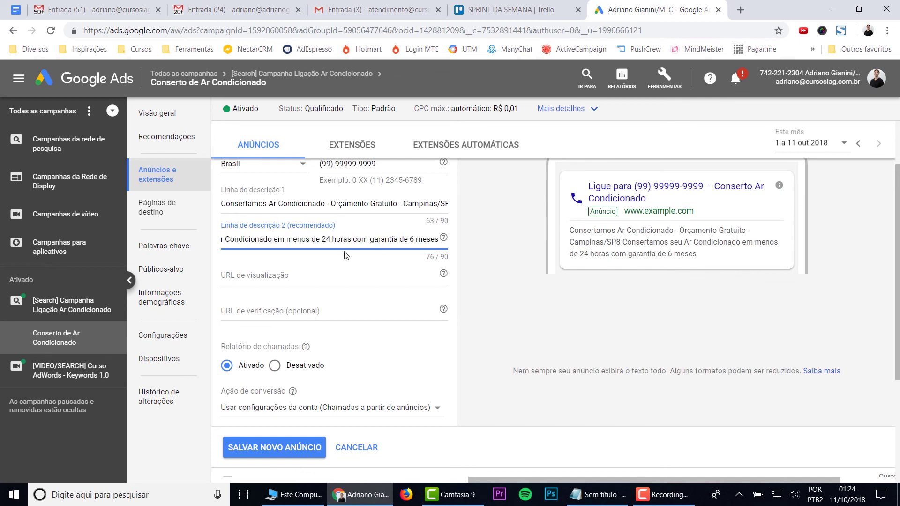
Step: Paste the Facebook page address into URL de visualização after checking its help text
click(260, 277)
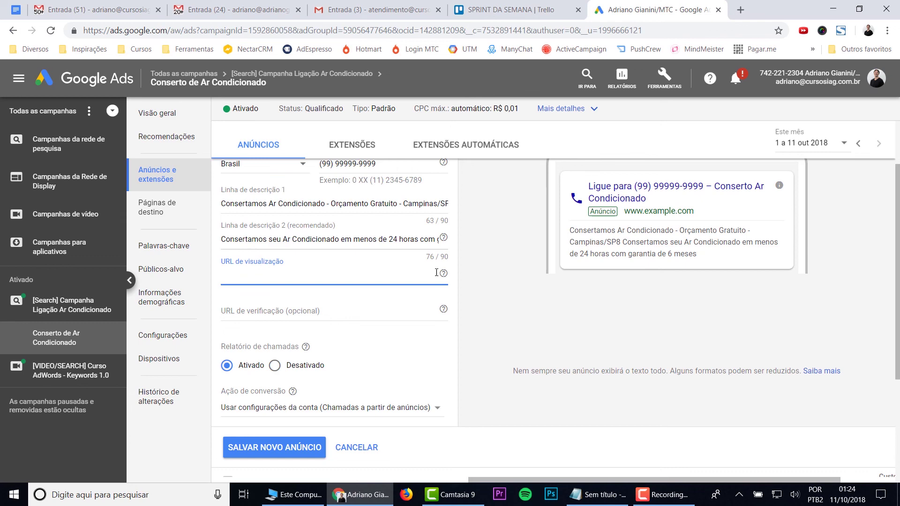
mouse_move(443, 275)
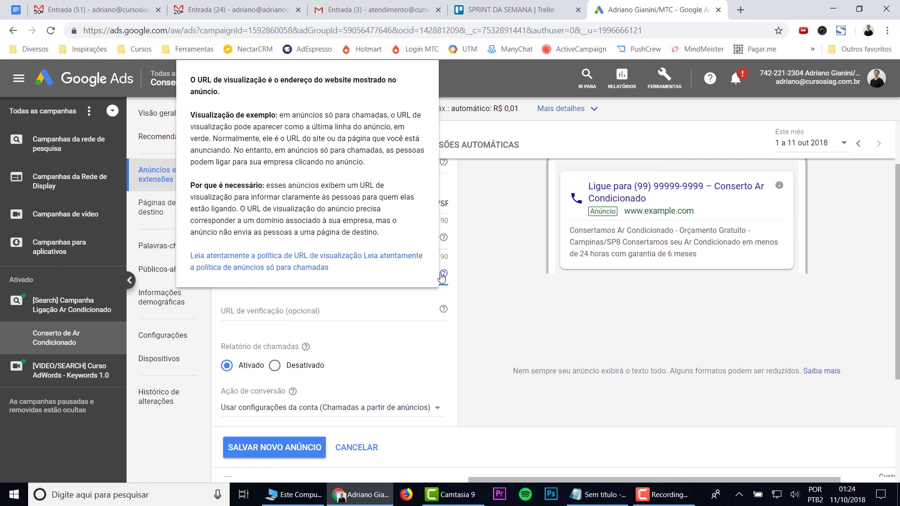
click(471, 295)
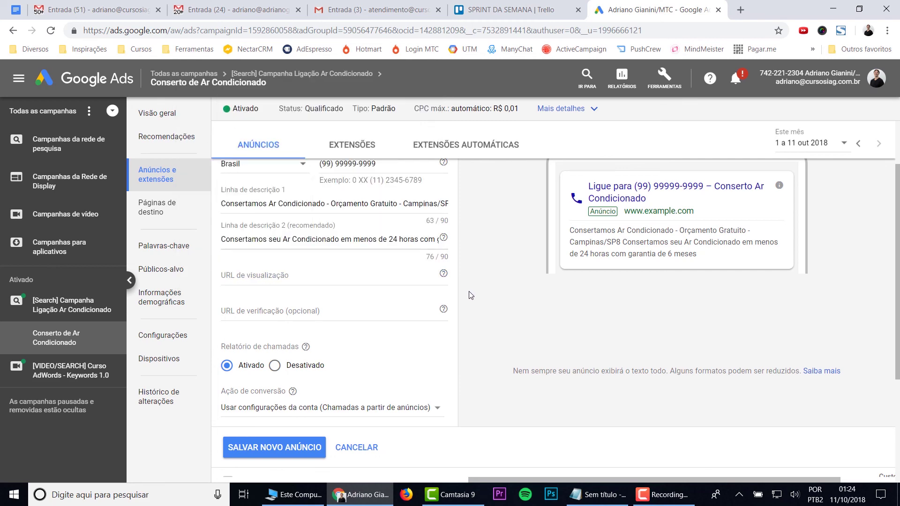
click(338, 276)
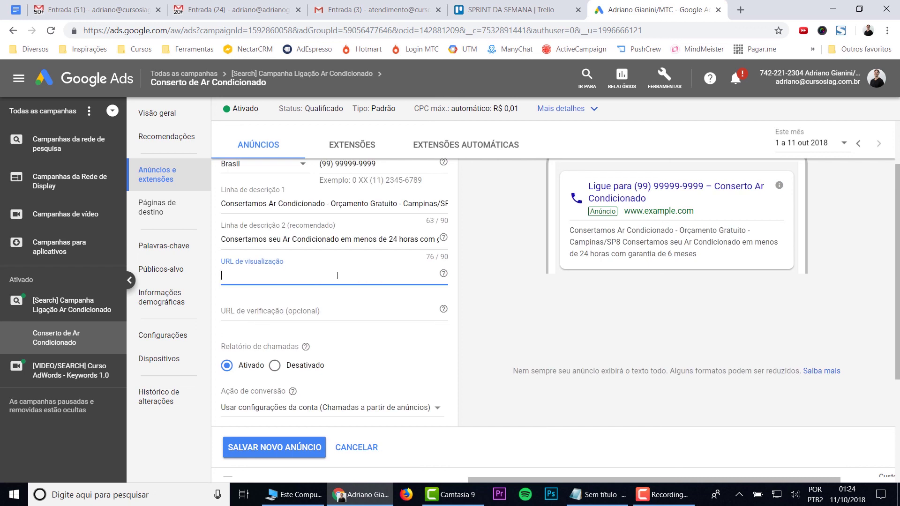
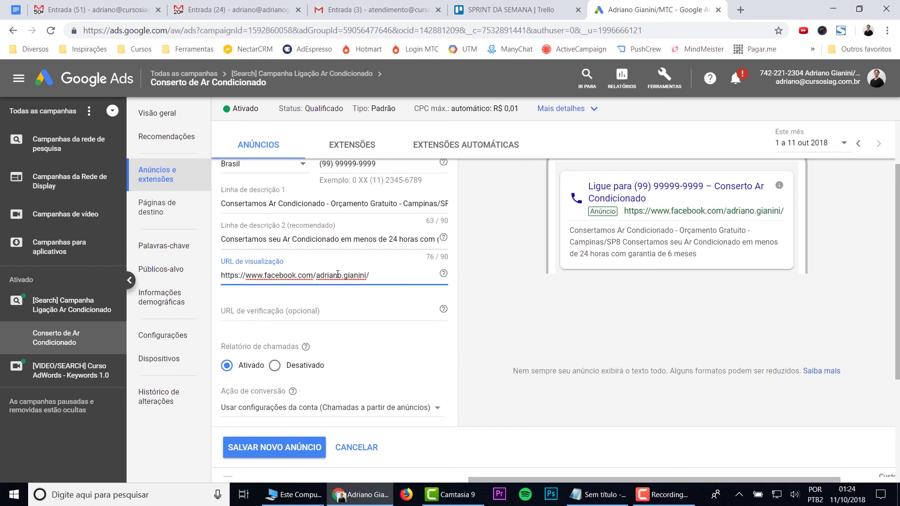
click(311, 310)
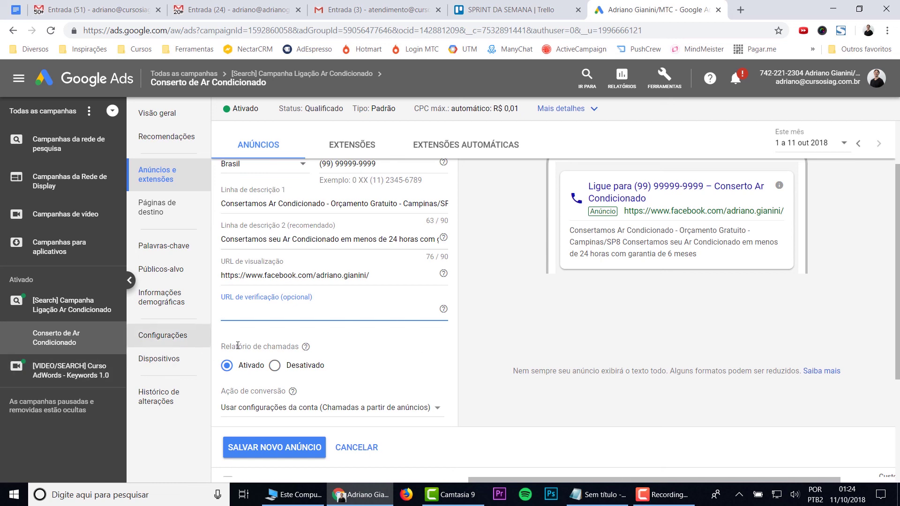
Step: Set the ad's conversion action to 'Chamadas a partir de anúncios' and save the new call-only ad
drag(315, 406, 340, 406)
scroll(450, 403, down, 3)
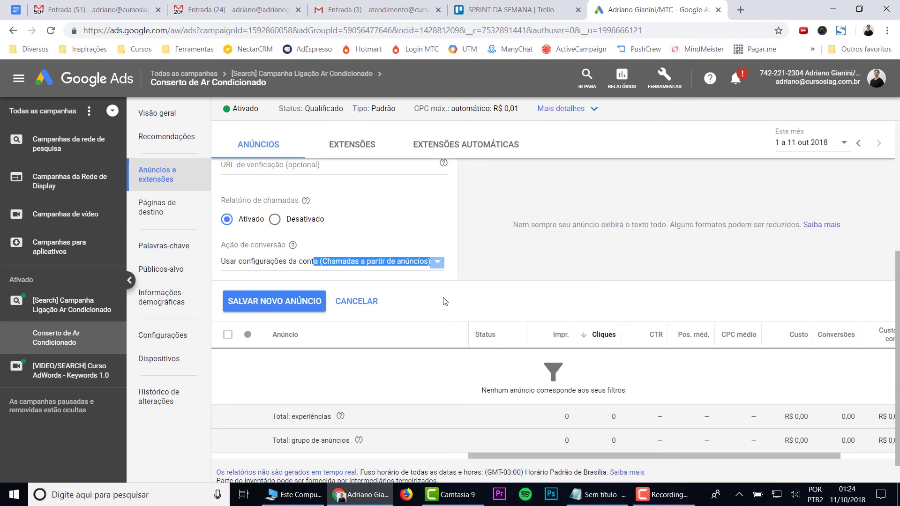
click(442, 266)
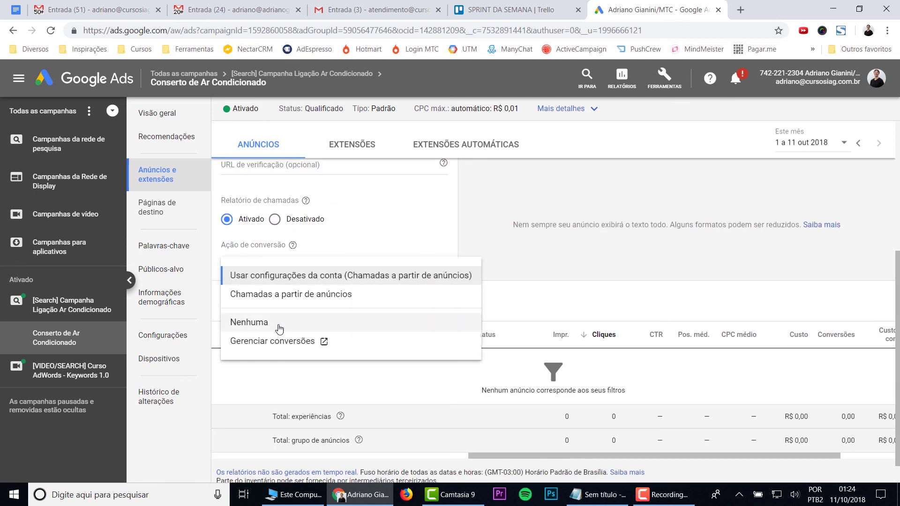
click(282, 296)
scroll(417, 318, up, 3)
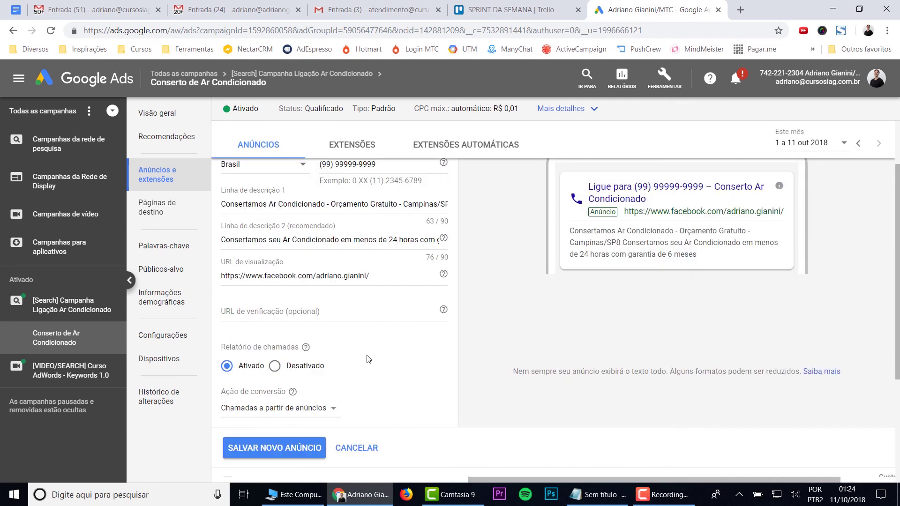
click(264, 450)
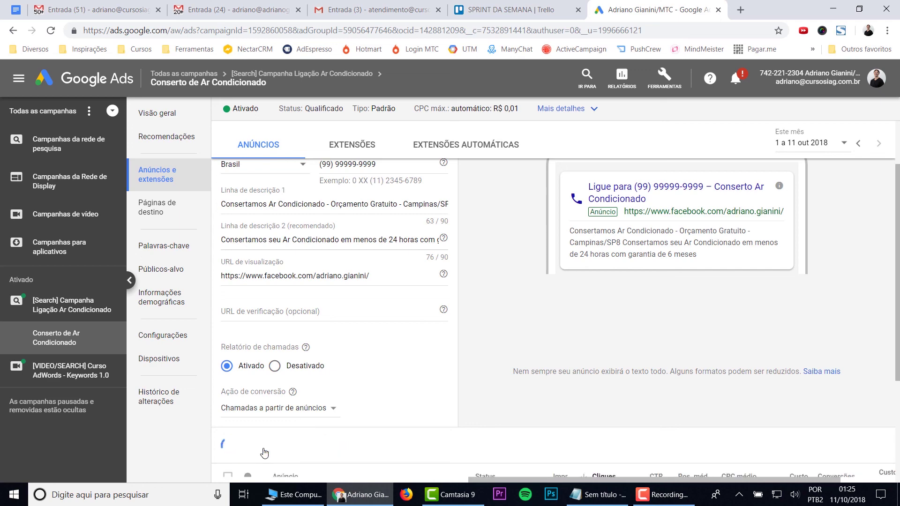